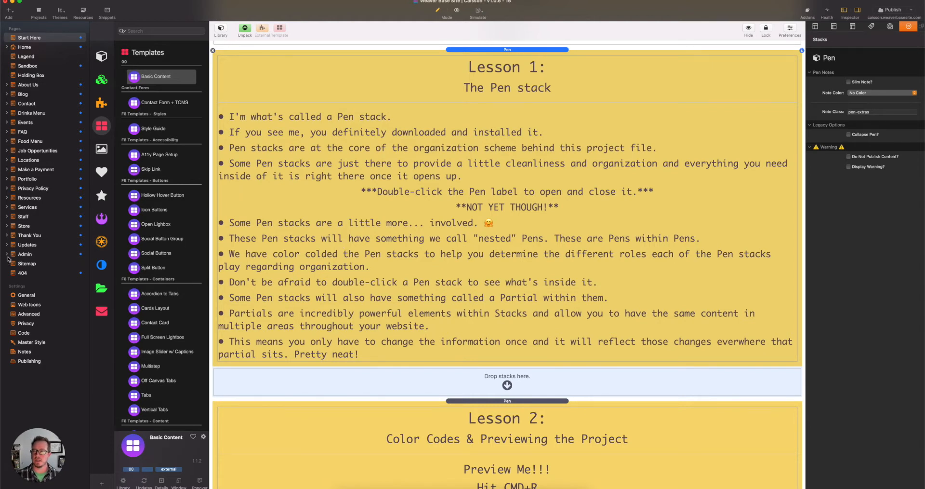
- Open the Admin – Home Page subpage under Home and open its Admin | Sub Menus partial for editing
{"action": "left_click", "coordinate": [7, 47]}
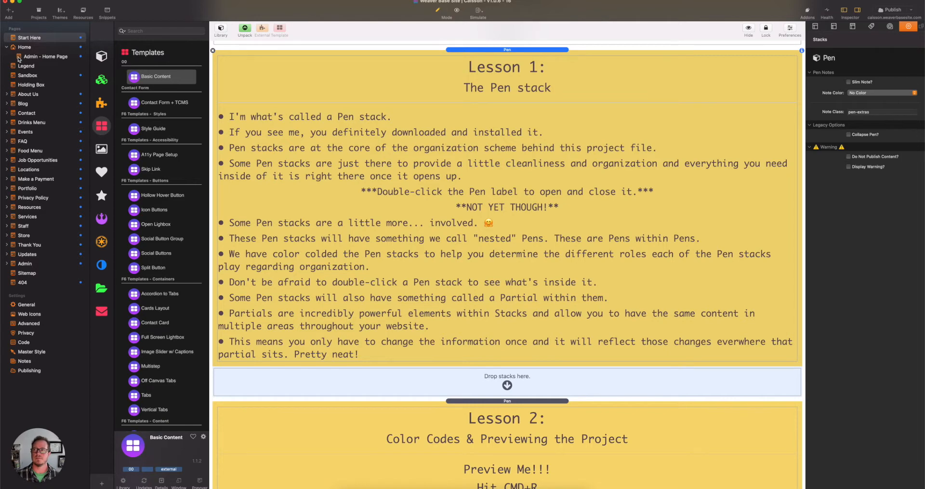
{"action": "left_click", "coordinate": [19, 58]}
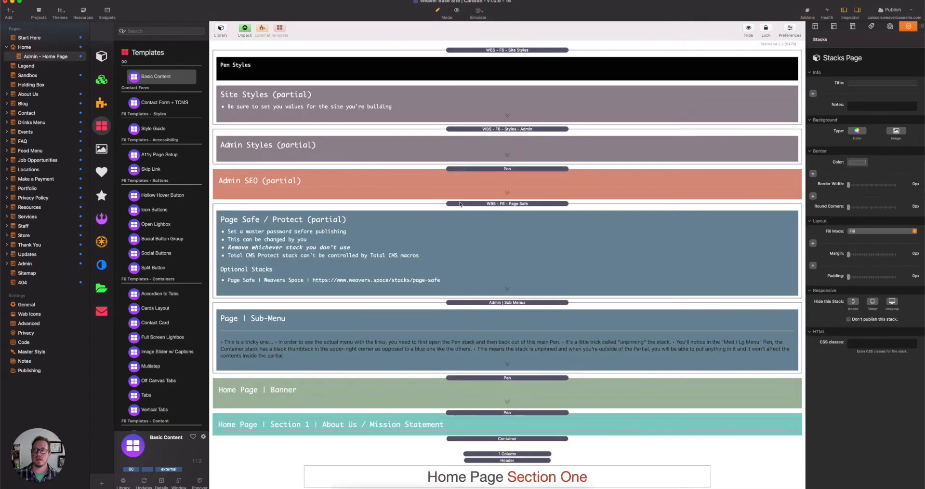
{"action": "scroll", "coordinate": [605, 300], "scroll_direction": "down", "scroll_amount": 5}
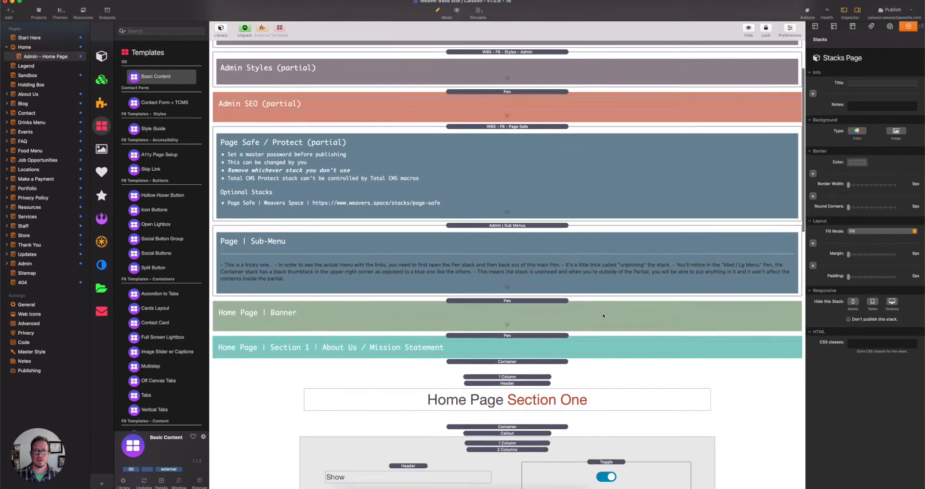
{"action": "left_click", "coordinate": [485, 172]}
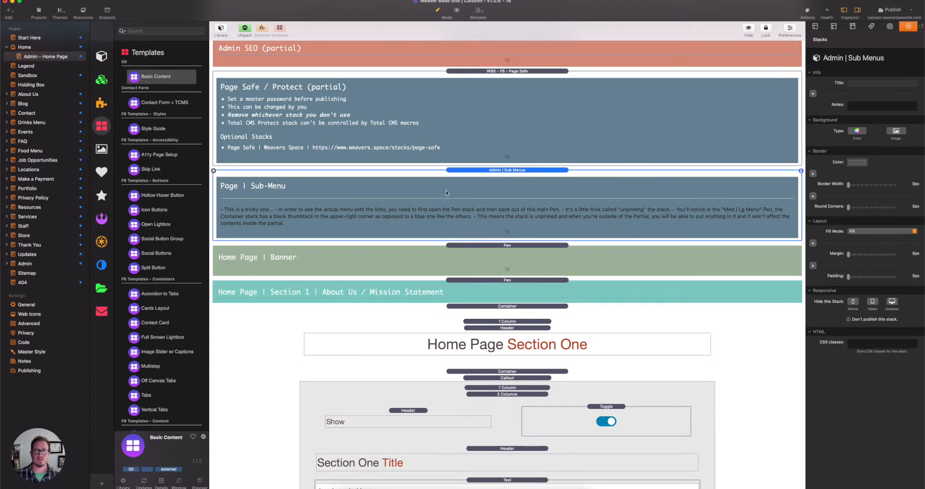
{"action": "double_click", "coordinate": [485, 170]}
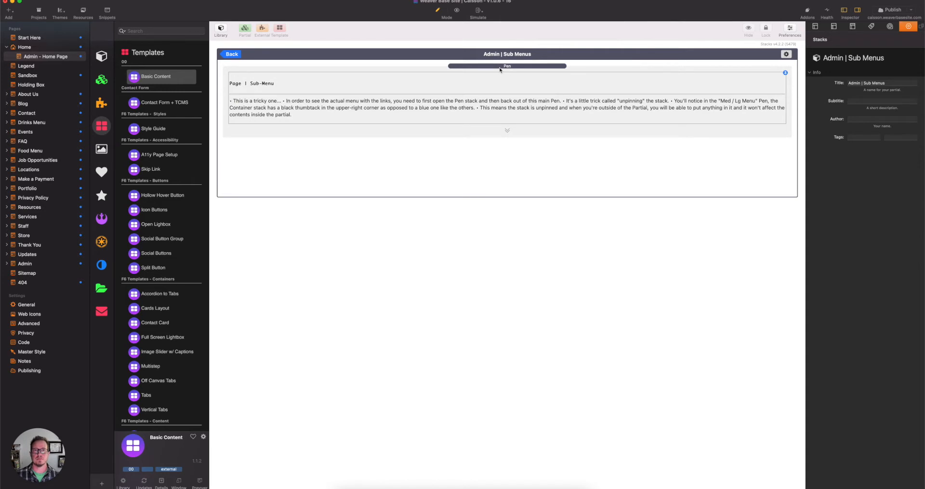
- Expand the Page | Sub-Menu and Med / Lg Menu pens, briefly check inside the Sm Menu pen, and return to the page
{"action": "left_click", "coordinate": [500, 67]}
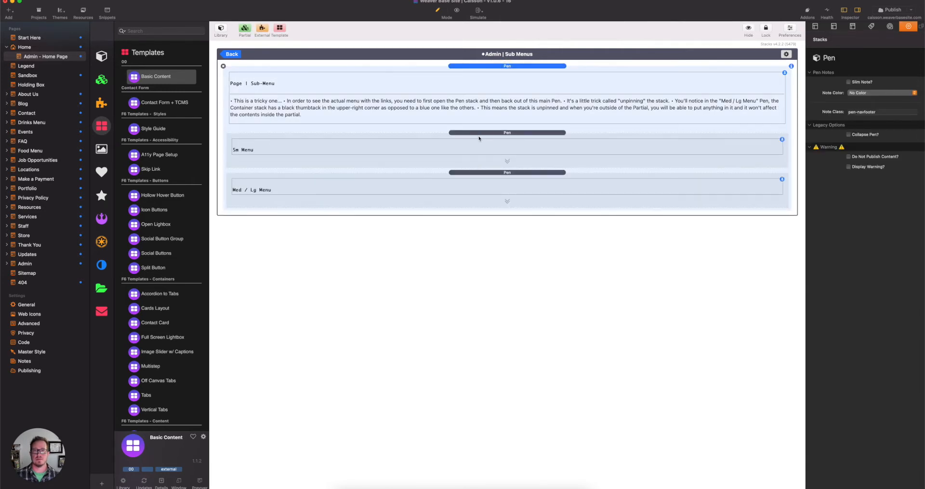
{"action": "left_click", "coordinate": [492, 175]}
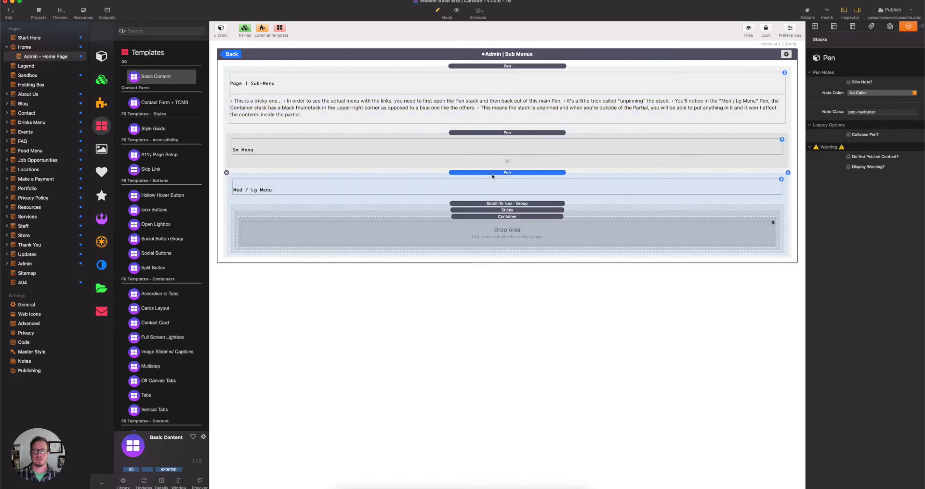
{"action": "left_click", "coordinate": [492, 134]}
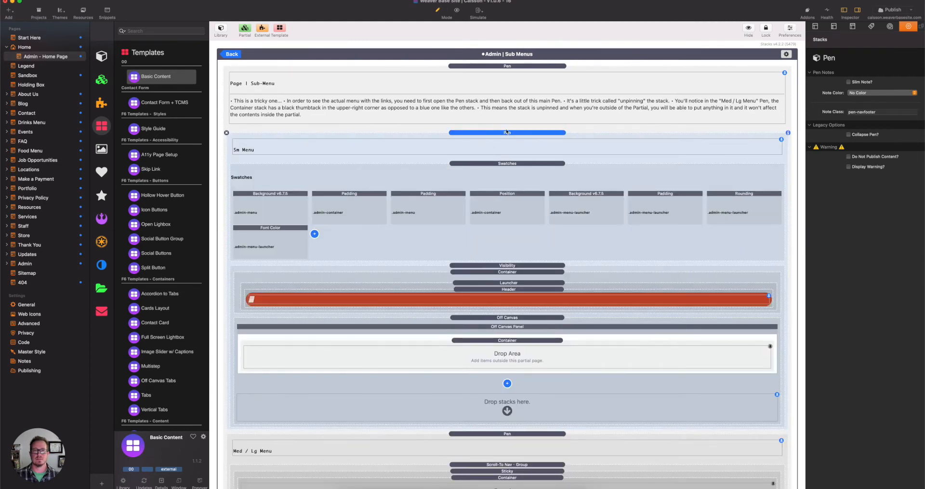
{"action": "left_click", "coordinate": [504, 132]}
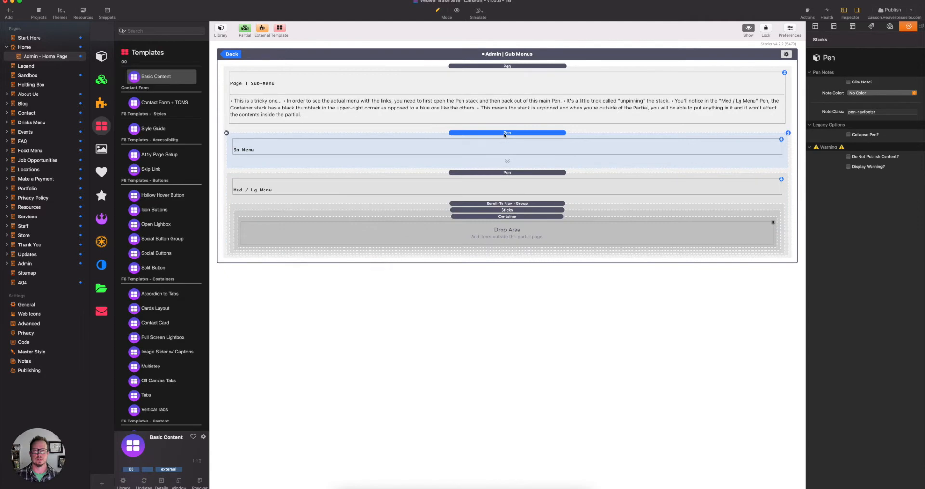
{"action": "left_click", "coordinate": [231, 56]}
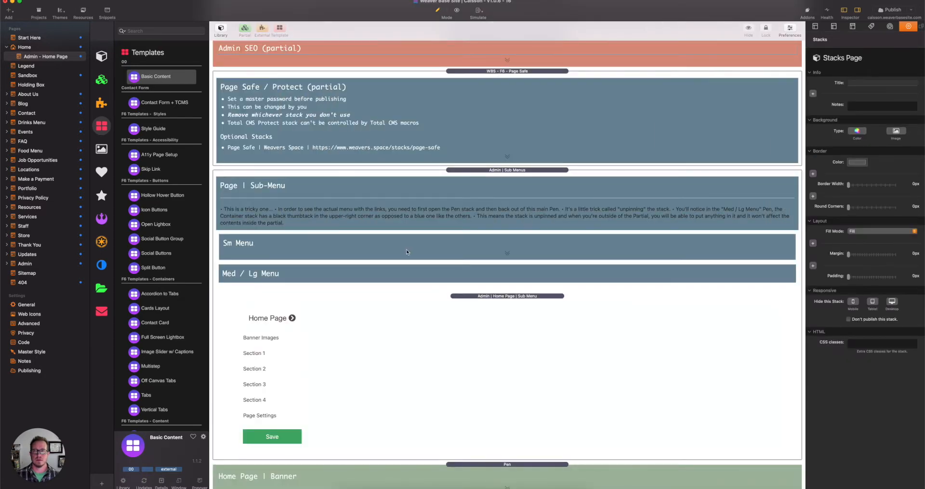
- Preview the admin page, test the sub-menu links for Sections 1 to 3 and Banner Images, and return to editing
{"action": "scroll", "coordinate": [407, 251], "scroll_direction": "down", "scroll_amount": 3}
{"action": "scroll", "coordinate": [407, 251], "scroll_direction": "down", "scroll_amount": 1}
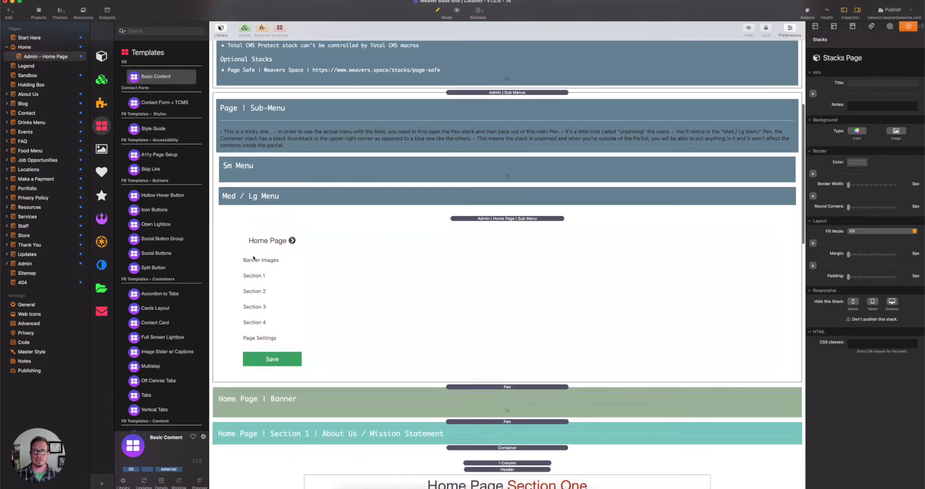
{"action": "key", "text": "super+r"}
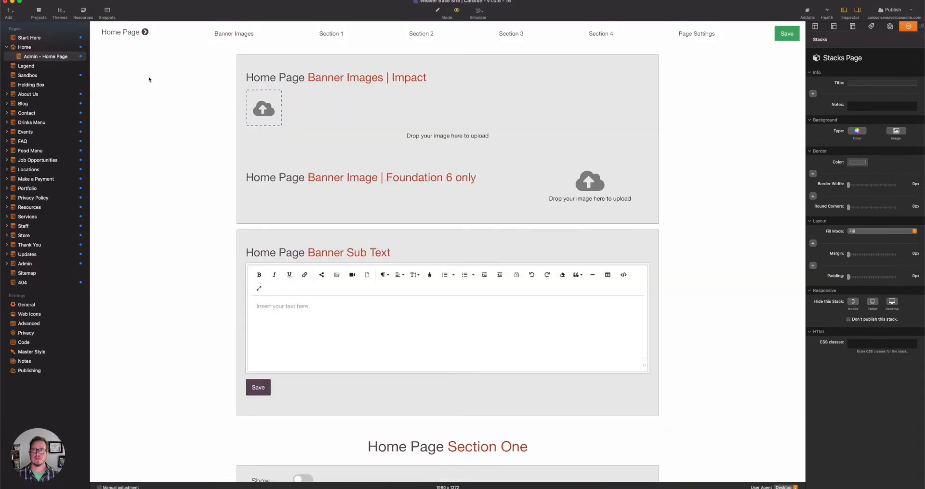
{"action": "left_click", "coordinate": [333, 38]}
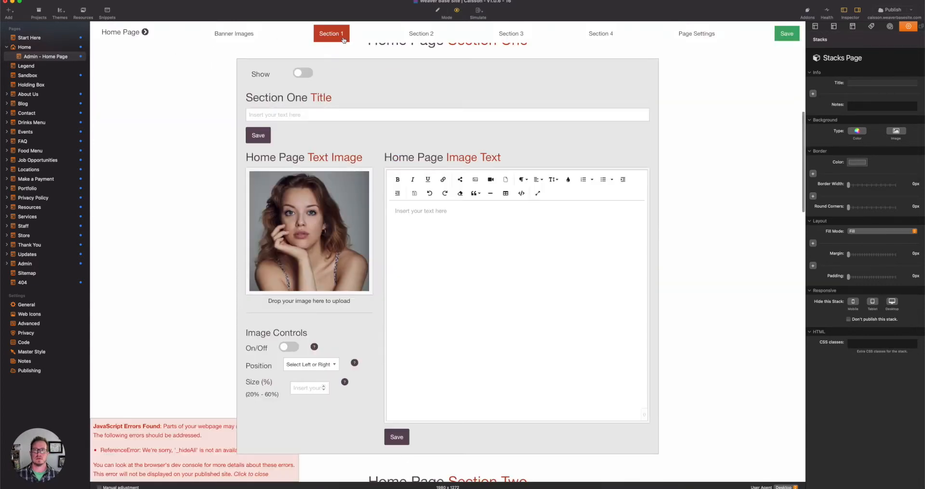
{"action": "left_click", "coordinate": [421, 33]}
{"action": "left_click", "coordinate": [513, 35]}
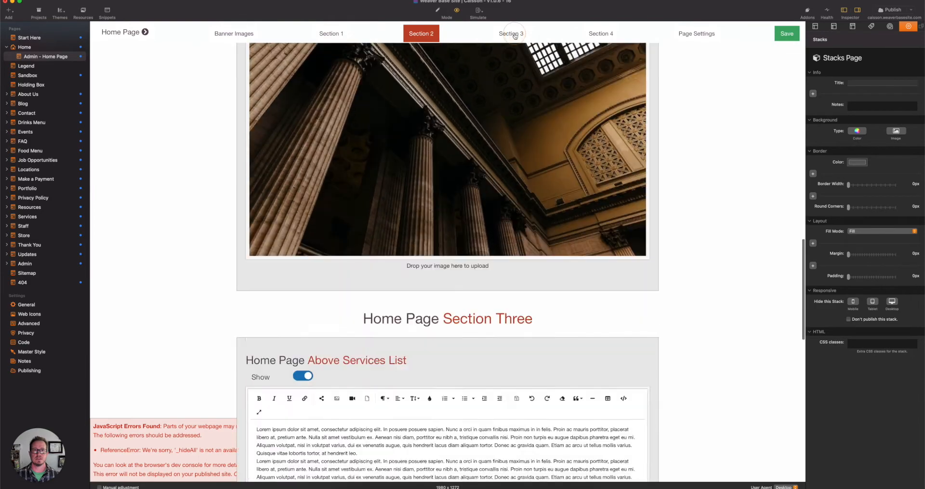
{"action": "left_click", "coordinate": [230, 34]}
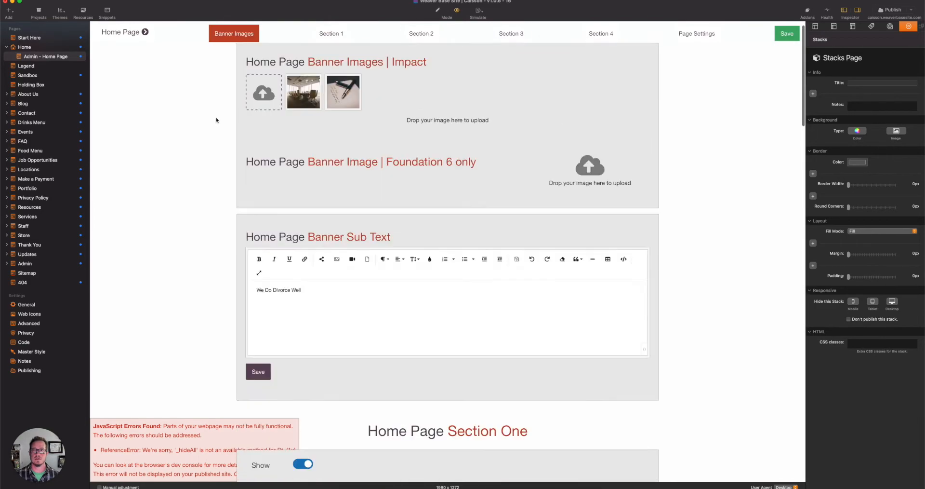
{"action": "key", "text": "super+r"}
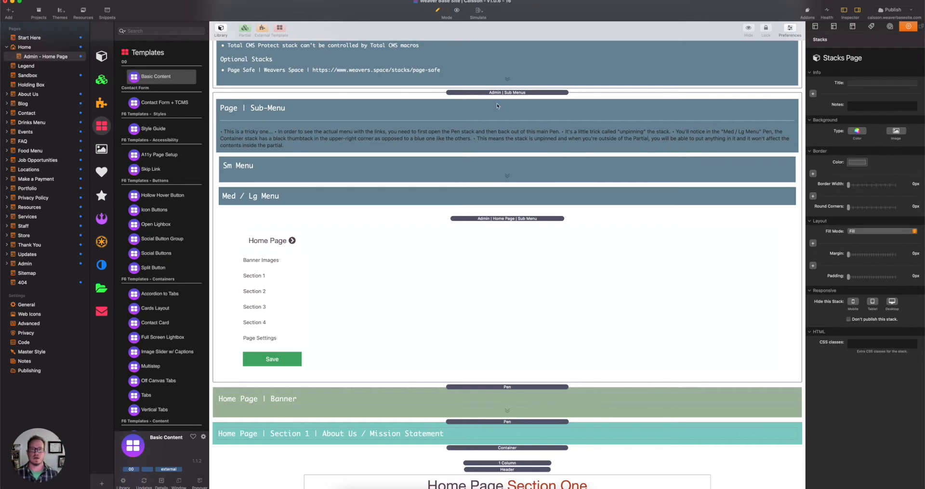
- Preview the admin page to check the sub-menu during scrolling and the Section 1 link, and return to editing
{"action": "left_click", "coordinate": [254, 276]}
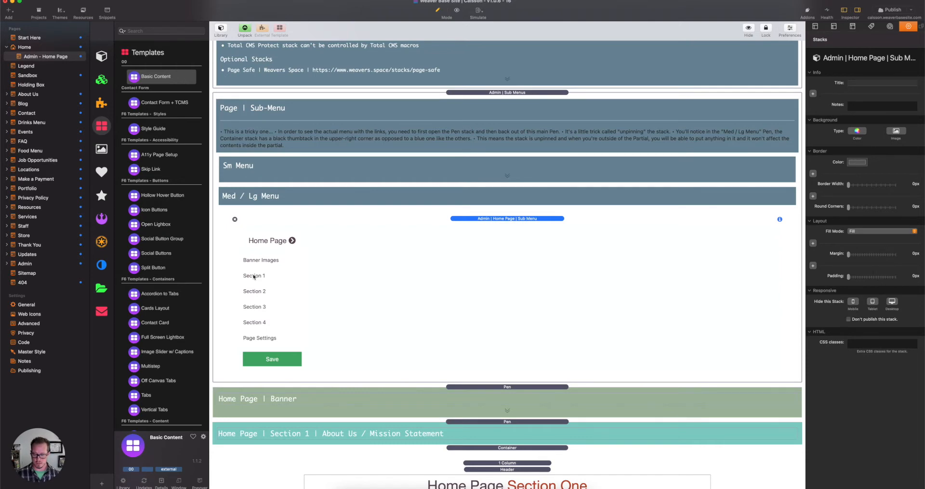
{"action": "key", "text": "super+r"}
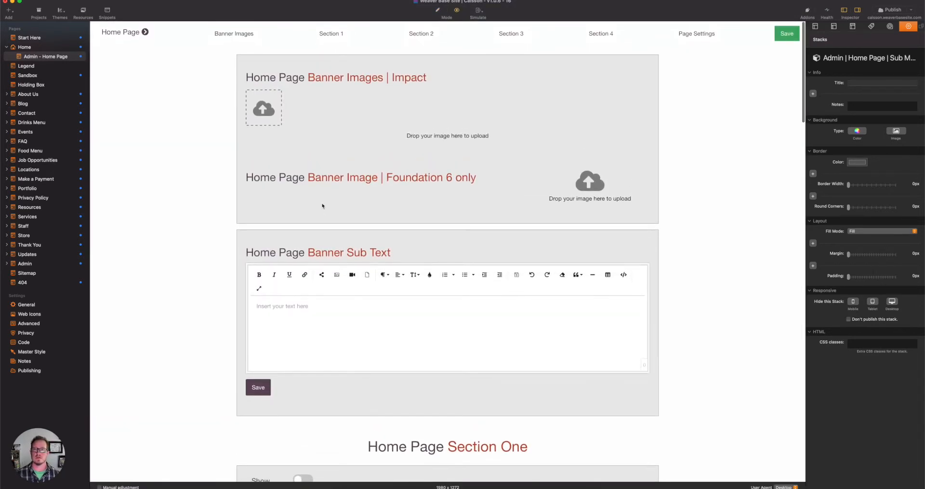
{"action": "scroll", "coordinate": [323, 206], "scroll_direction": "down", "scroll_amount": 10}
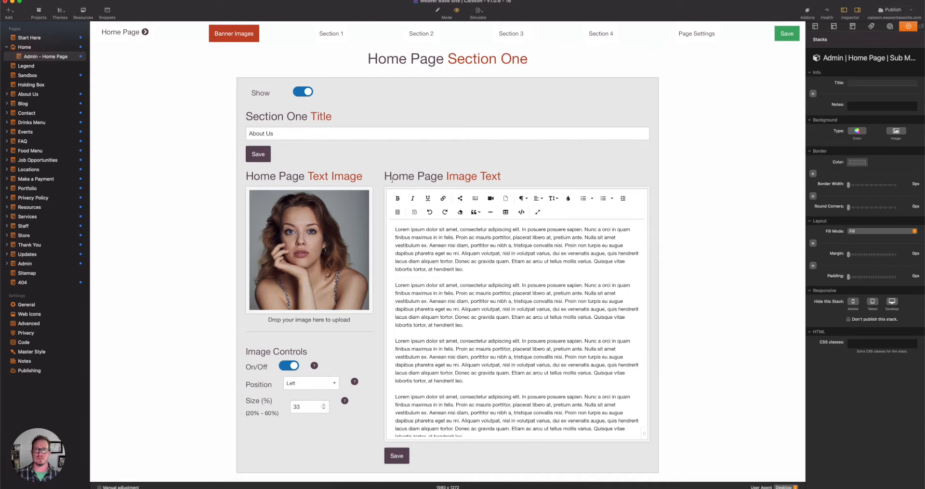
{"action": "scroll", "coordinate": [354, 69], "scroll_direction": "up", "scroll_amount": 5}
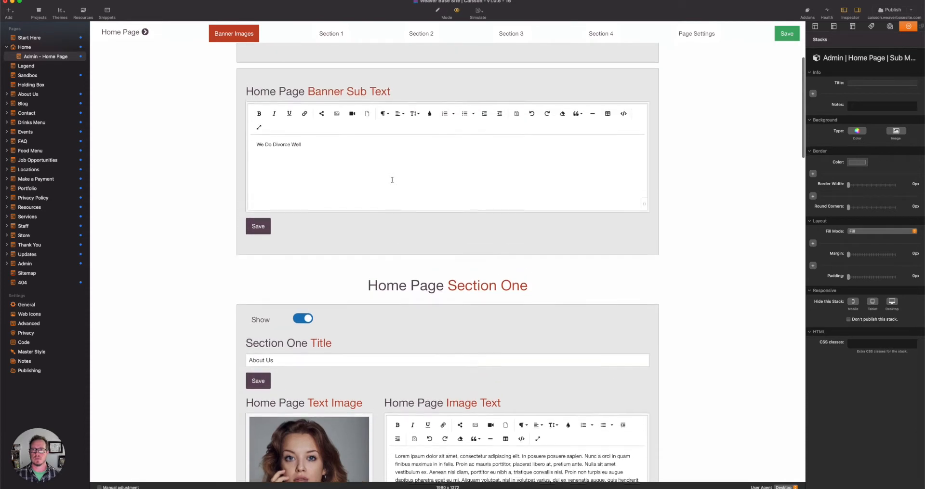
{"action": "left_click", "coordinate": [332, 35]}
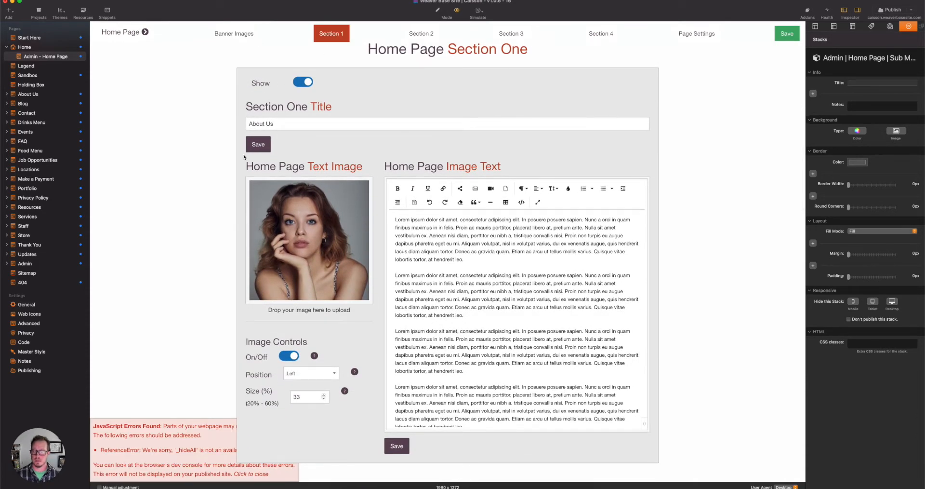
{"action": "key", "text": "super+r"}
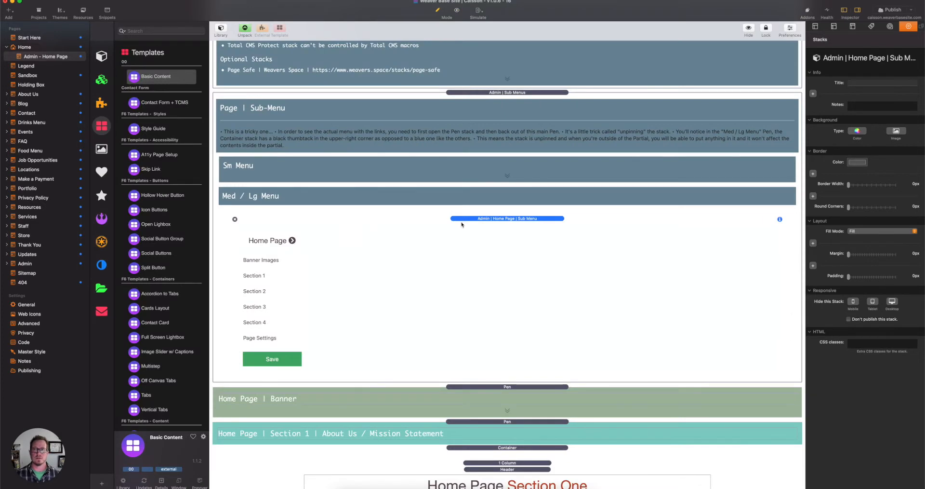
- Examine the Admin | Sub Menus partial's Med / Lg drop area and the links inside the nested Admin | Home Page | Sub Menu partial
{"action": "double_click", "coordinate": [490, 93]}
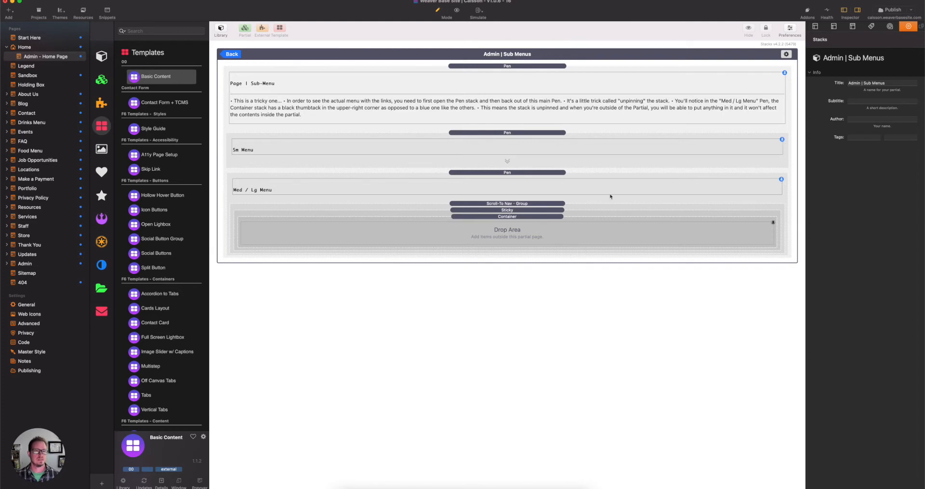
{"action": "left_click", "coordinate": [231, 54]}
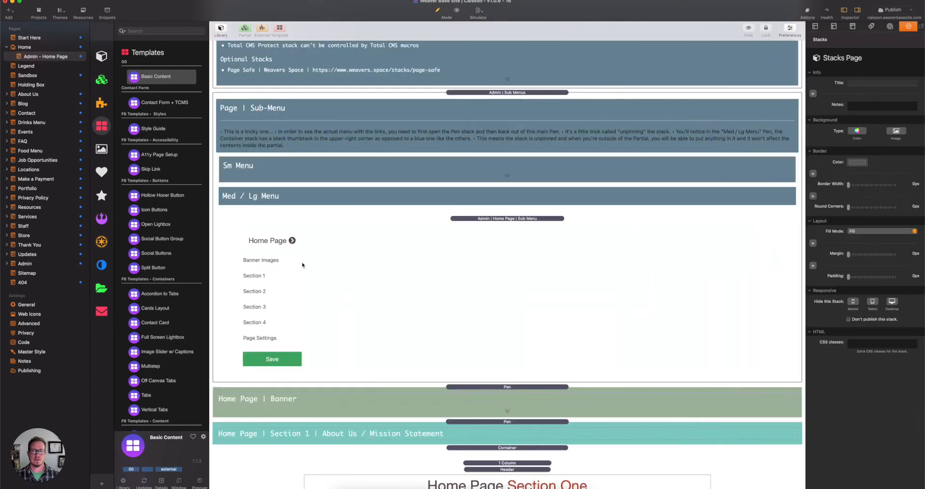
{"action": "double_click", "coordinate": [303, 277]}
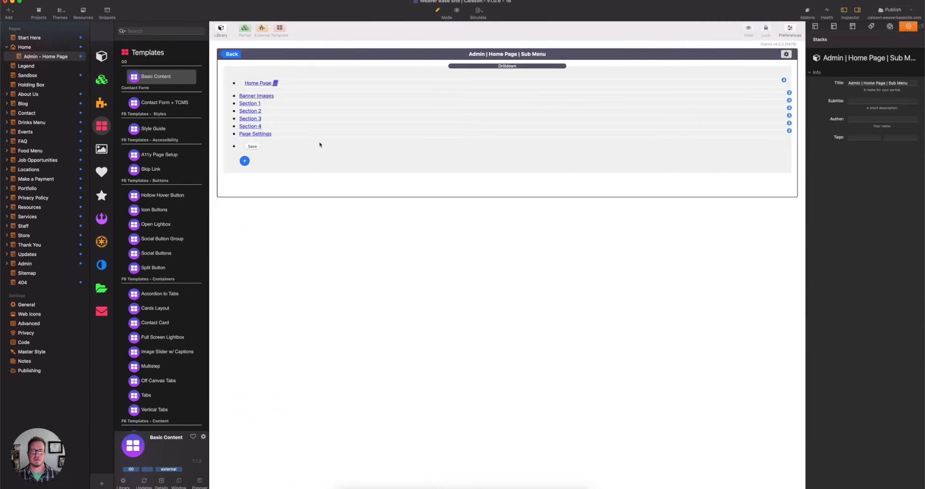
{"action": "left_click", "coordinate": [232, 54]}
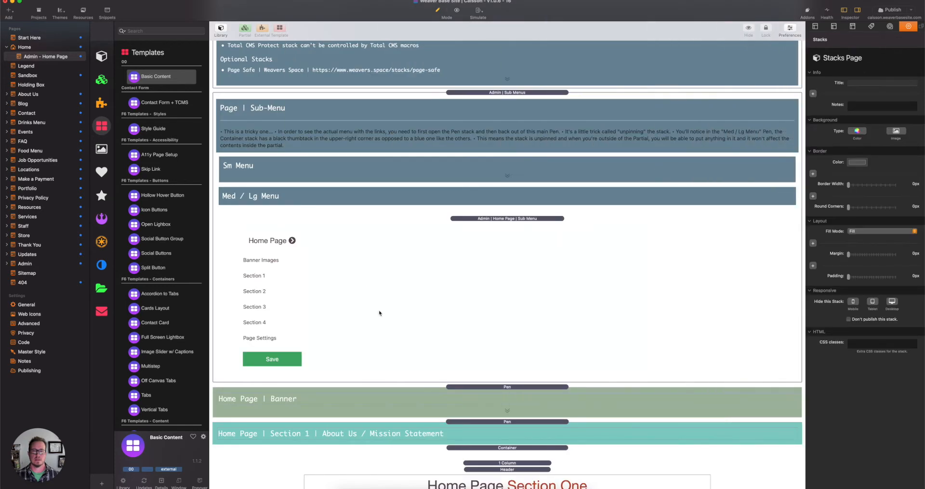
{"action": "left_click", "coordinate": [496, 220]}
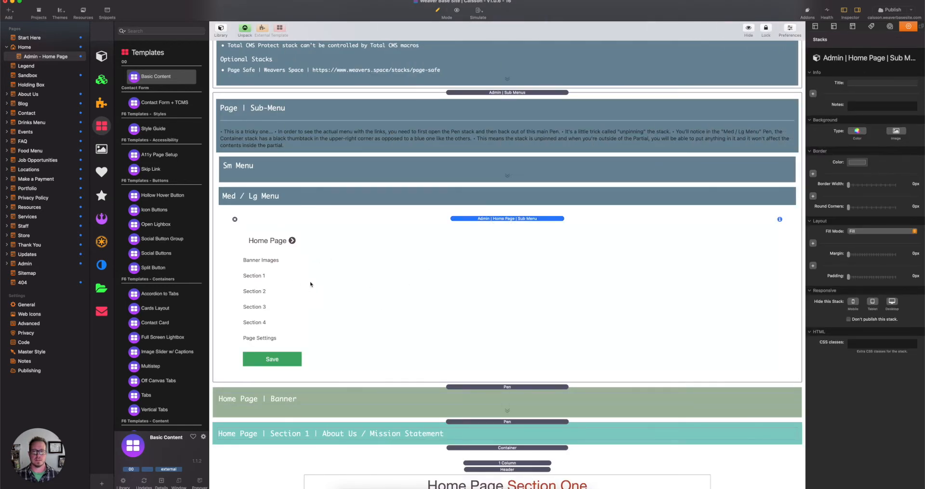
{"action": "double_click", "coordinate": [520, 92]}
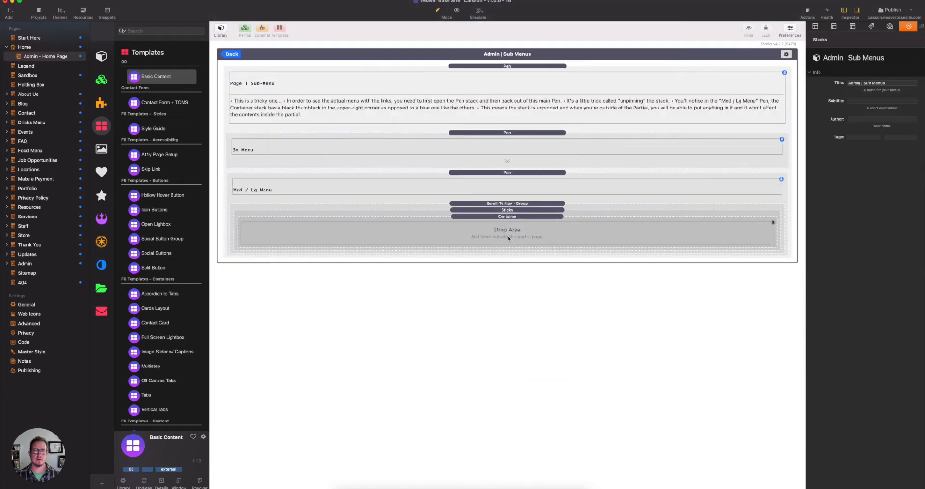
{"action": "left_click", "coordinate": [232, 56]}
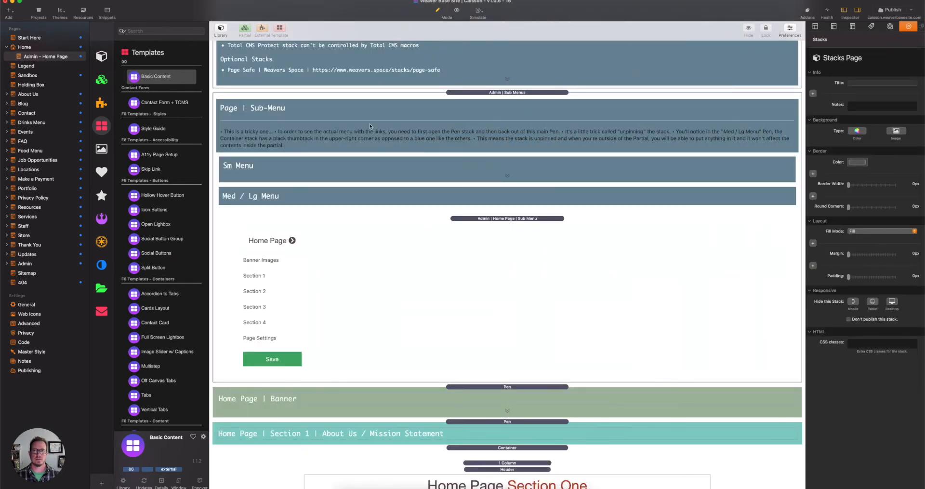
{"action": "left_click", "coordinate": [335, 278]}
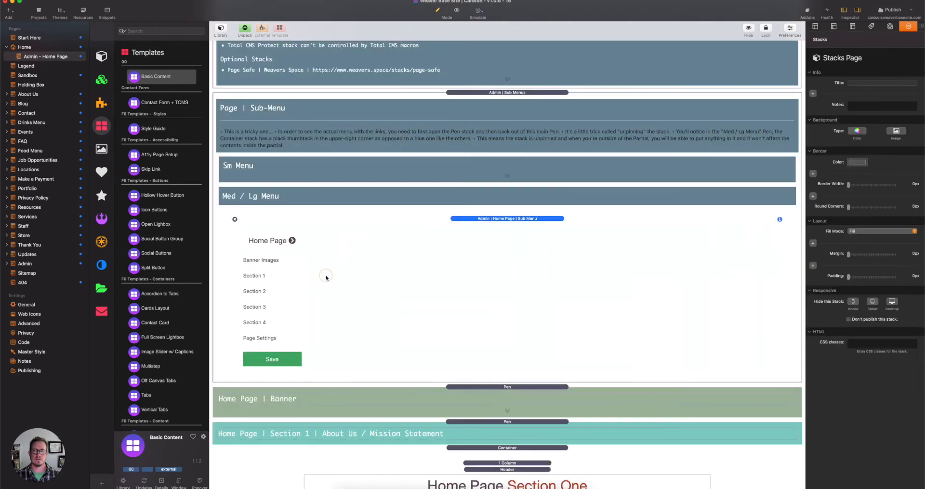
{"action": "double_click", "coordinate": [488, 219]}
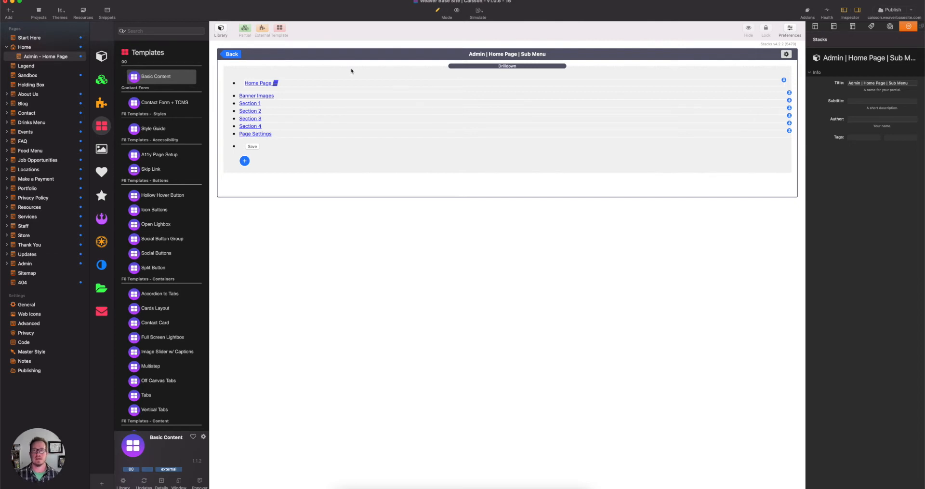
{"action": "left_click", "coordinate": [233, 54]}
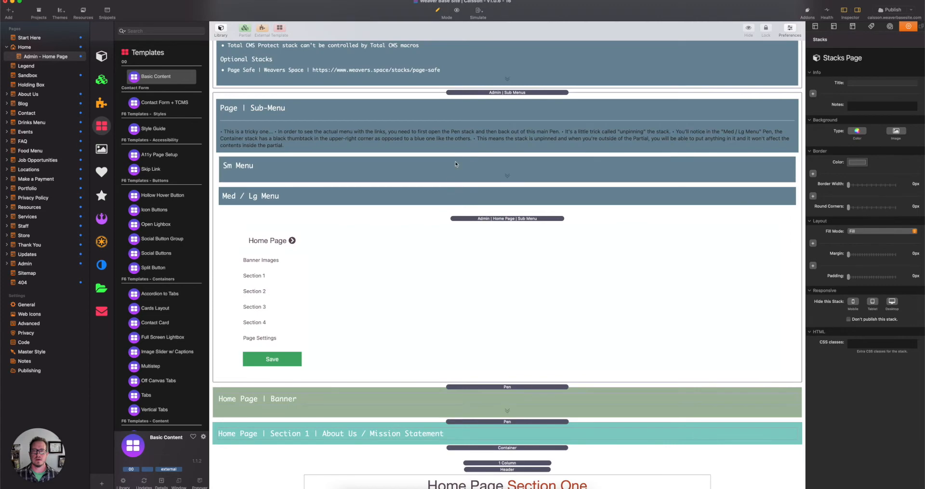
- Open the Admin | Sub Menus partial and expand its Sm Menu pen to show the off-canvas drop area
{"action": "double_click", "coordinate": [456, 164]}
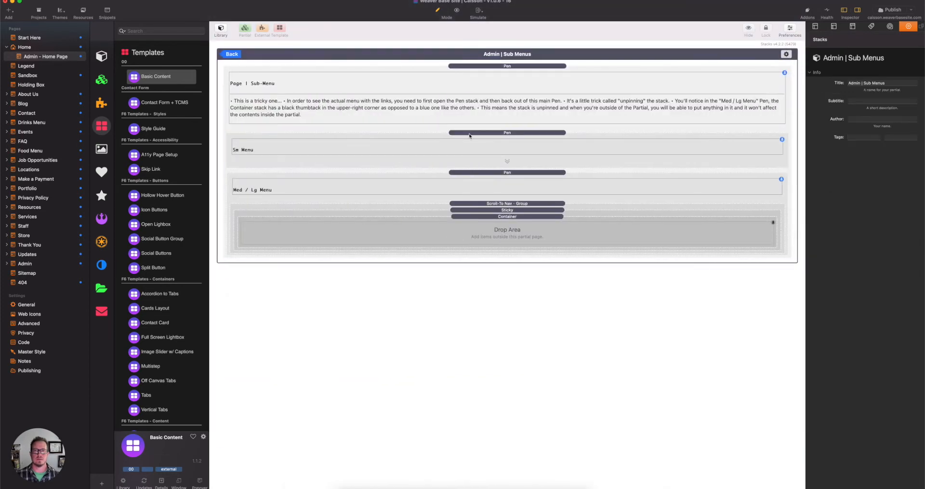
{"action": "left_click", "coordinate": [470, 133]}
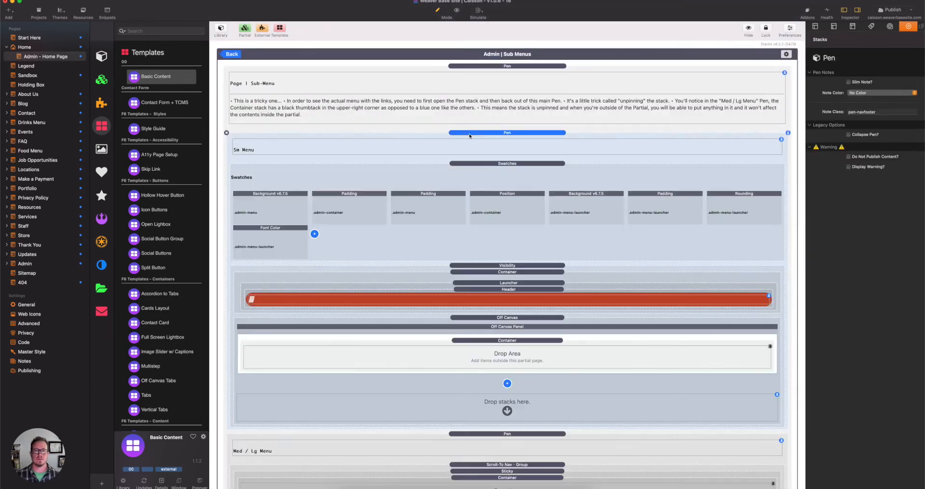
{"action": "scroll", "coordinate": [488, 259], "scroll_direction": "down", "scroll_amount": 2}
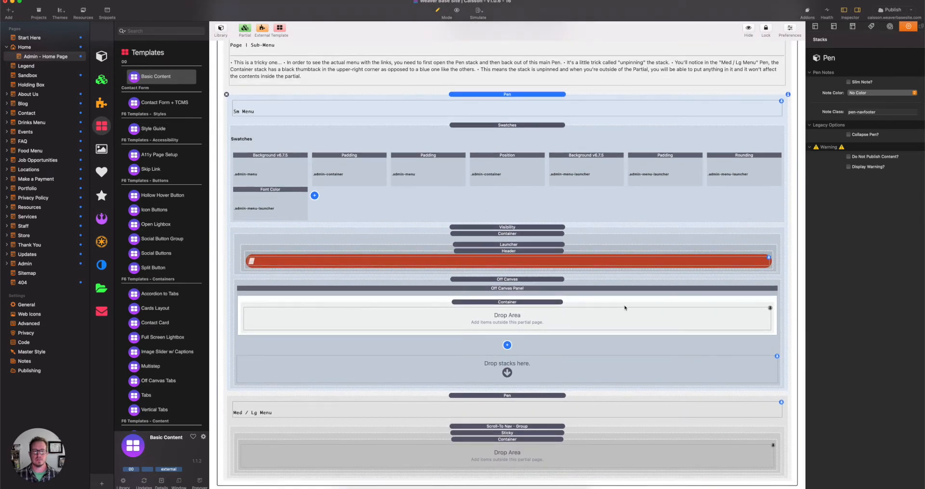
- Select the Med / Lg Menu's unpinned Container, return to the admin page and review the sub-menus in both pens
{"action": "left_click", "coordinate": [538, 459]}
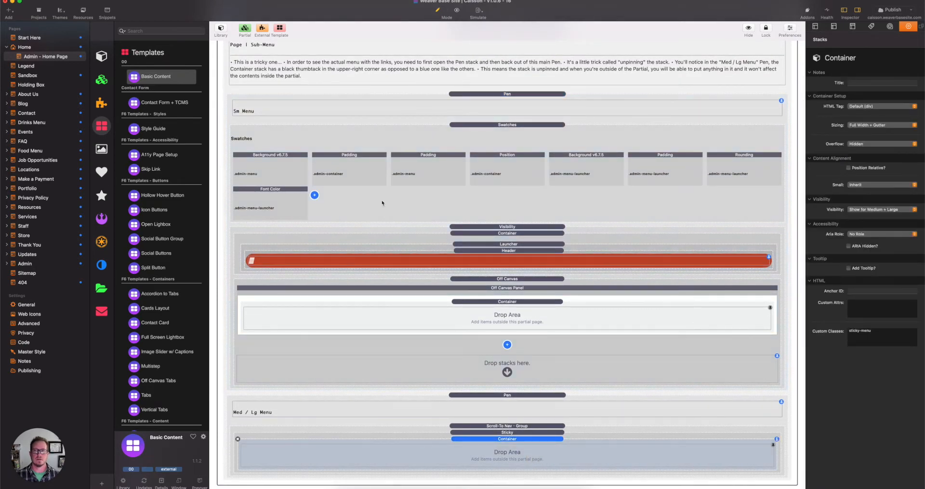
{"action": "scroll", "coordinate": [382, 203], "scroll_direction": "up", "scroll_amount": 3}
{"action": "left_click", "coordinate": [229, 54]}
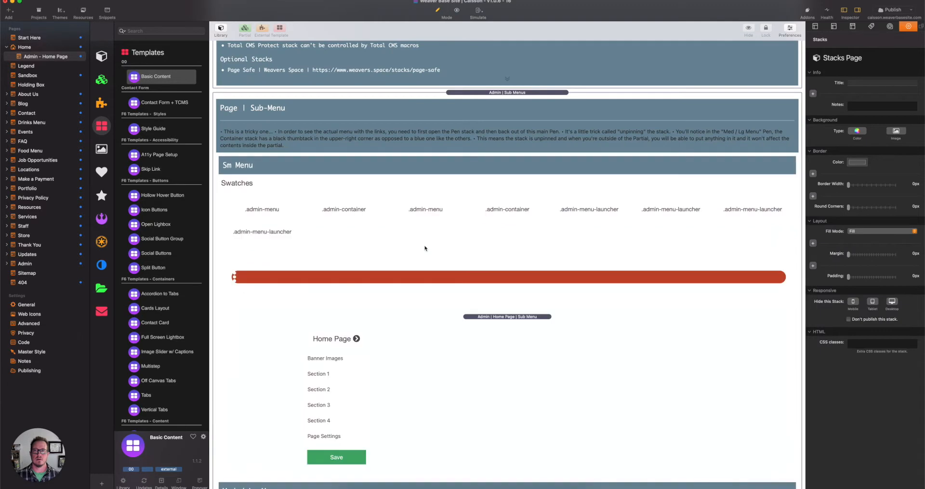
{"action": "scroll", "coordinate": [425, 247], "scroll_direction": "down", "scroll_amount": 5}
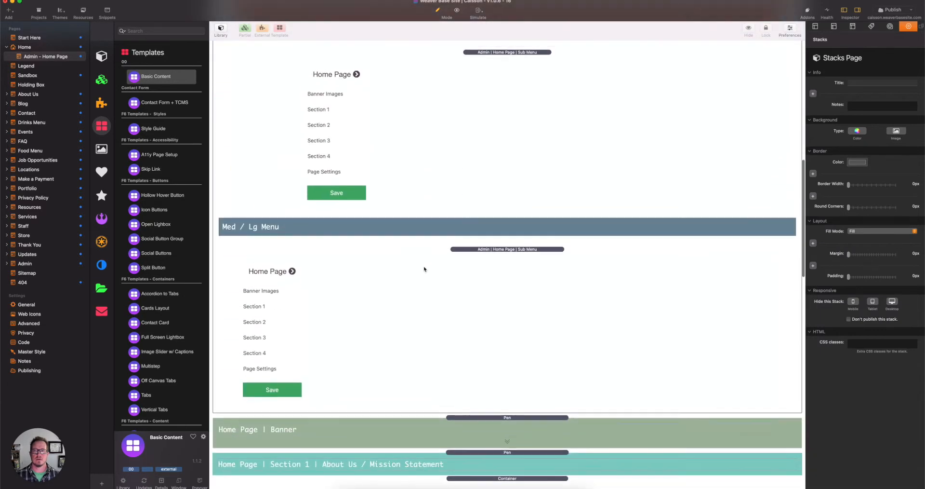
- Open the Admin | Home Page | Sub Menu partial from the Sm Menu and rename the Section 1 menu item as About Us
{"action": "left_click", "coordinate": [441, 135]}
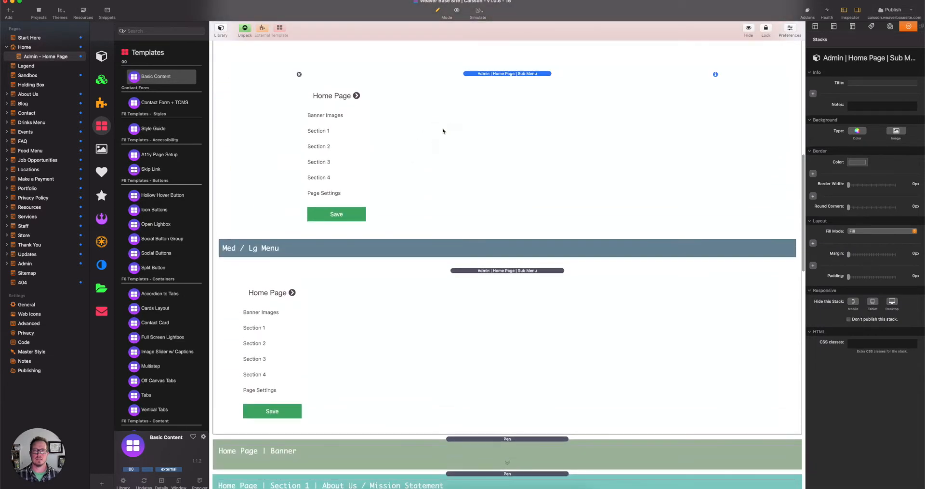
{"action": "double_click", "coordinate": [507, 74]}
{"action": "left_click", "coordinate": [248, 106]}
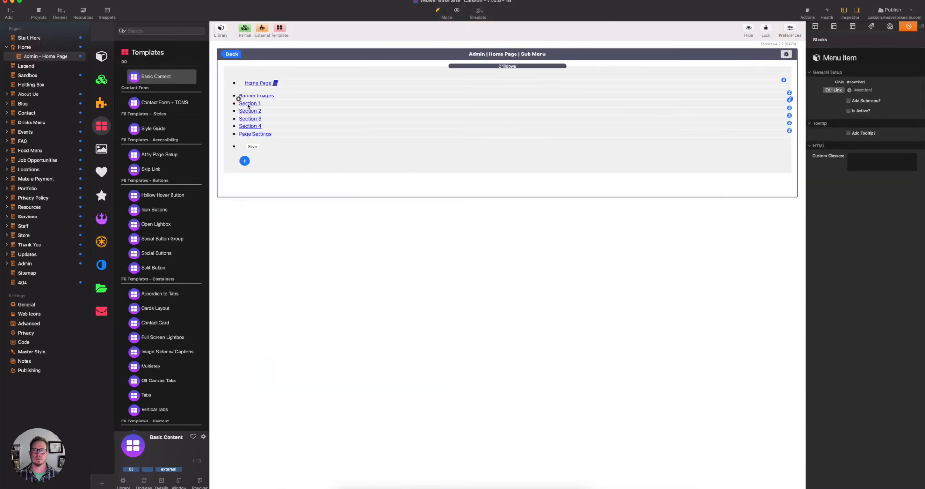
{"action": "double_click", "coordinate": [248, 106]}
{"action": "key", "text": "super+a"}
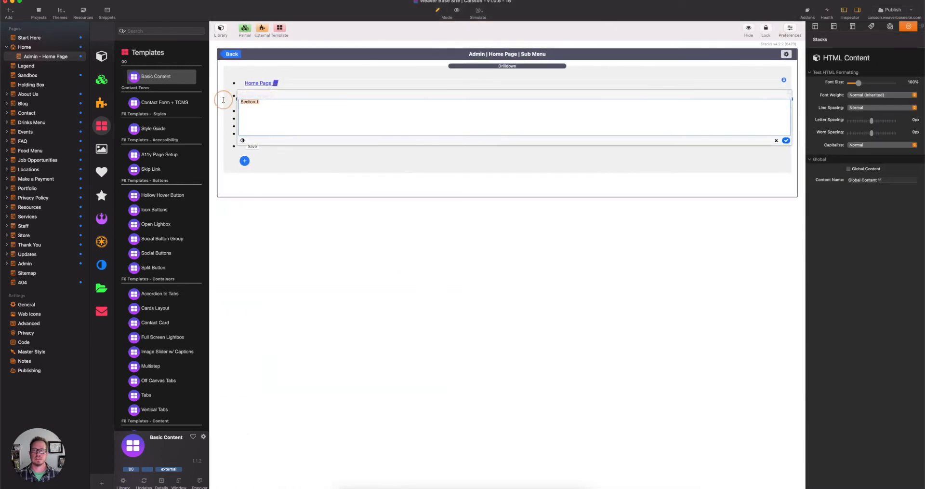
{"action": "type", "text": "About Us"}
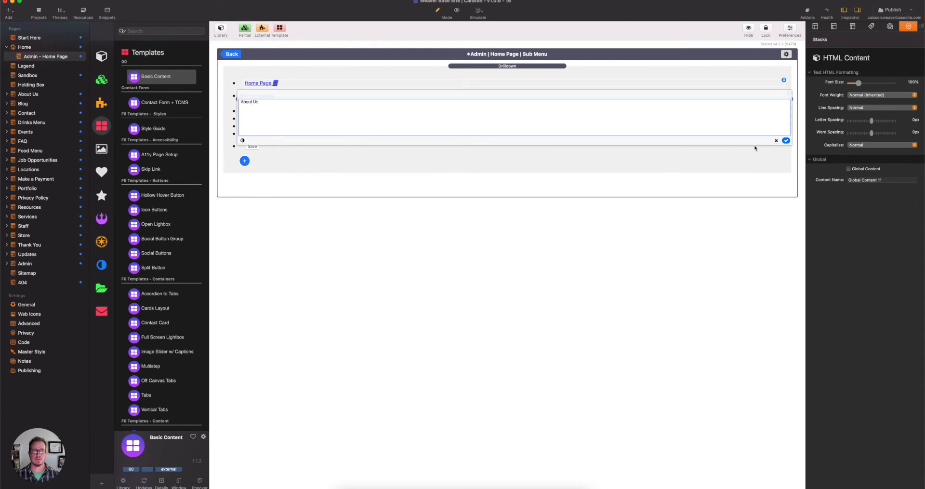
{"action": "left_click", "coordinate": [786, 141]}
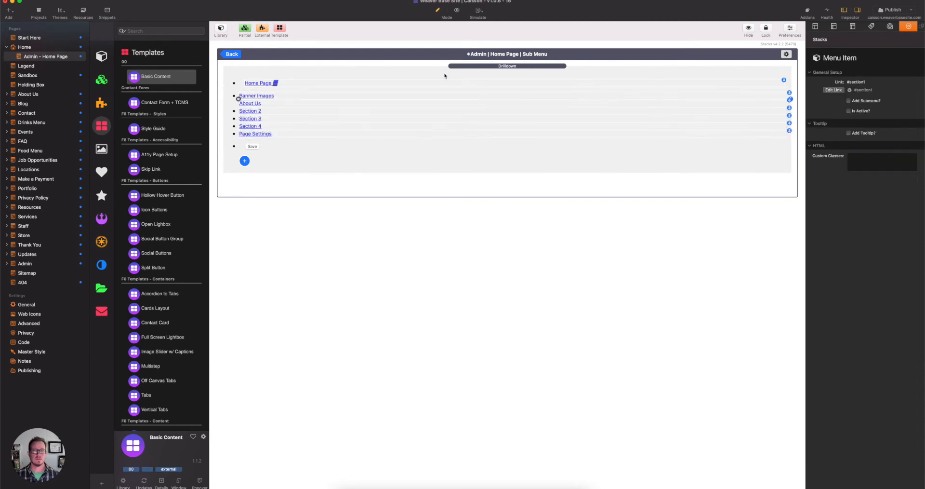
- Return to the admin page and compare the menu item names in the Sm and Med / Lg menus
{"action": "left_click", "coordinate": [230, 54]}
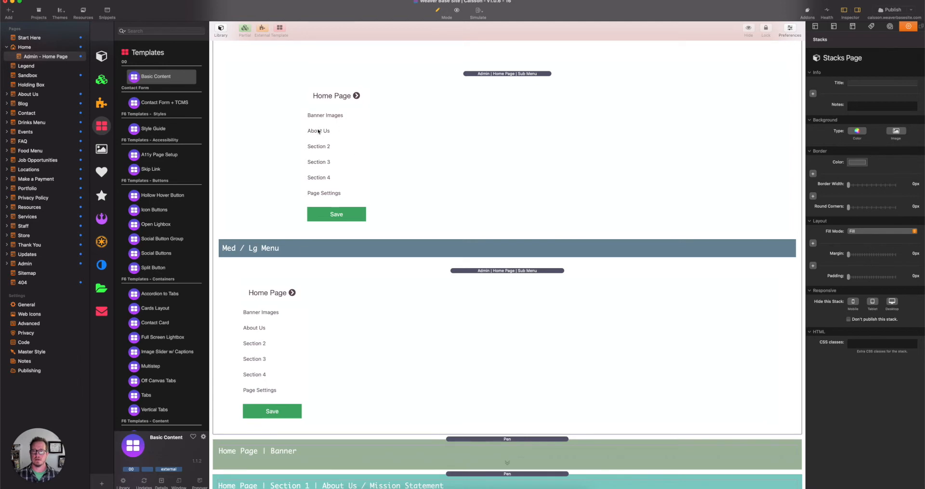
{"action": "scroll", "coordinate": [386, 273], "scroll_direction": "up", "scroll_amount": 1}
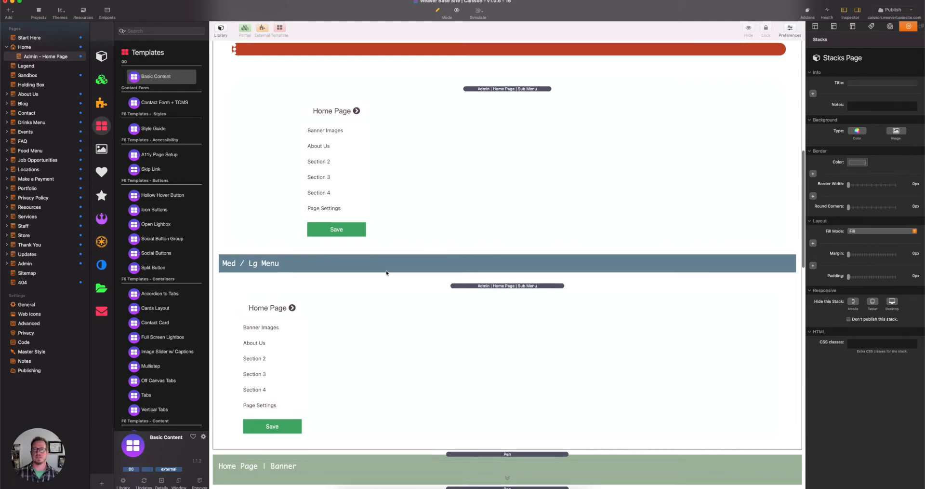
{"action": "scroll", "coordinate": [386, 273], "scroll_direction": "up", "scroll_amount": 1}
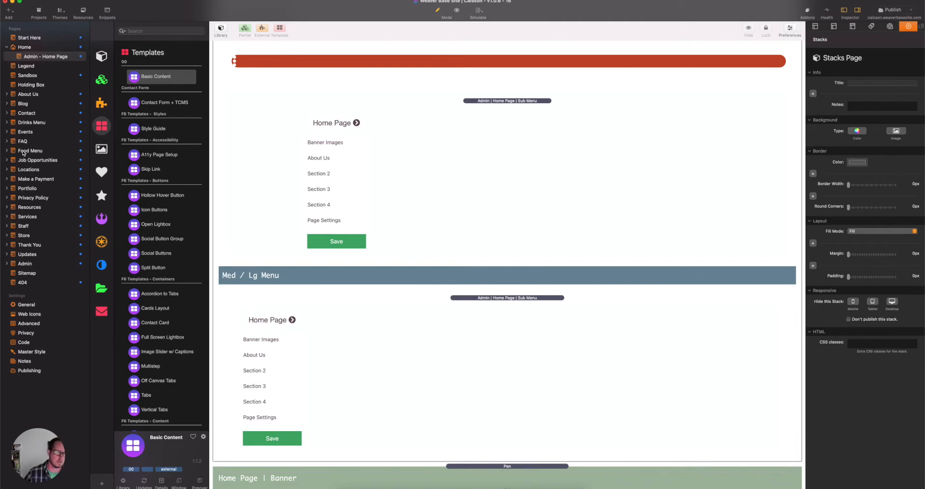
- Expand the About Us and Blog pages in the page list to show their admin sub-pages
{"action": "left_click", "coordinate": [7, 95]}
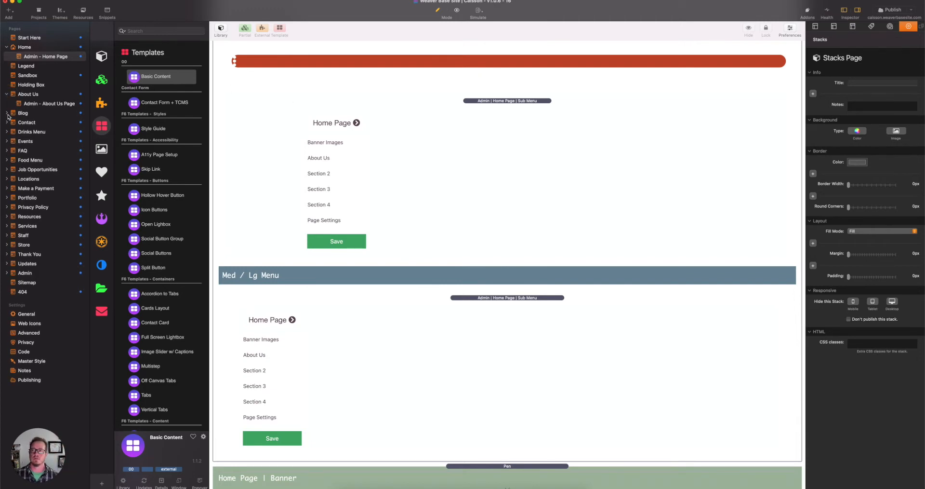
{"action": "left_click", "coordinate": [7, 113]}
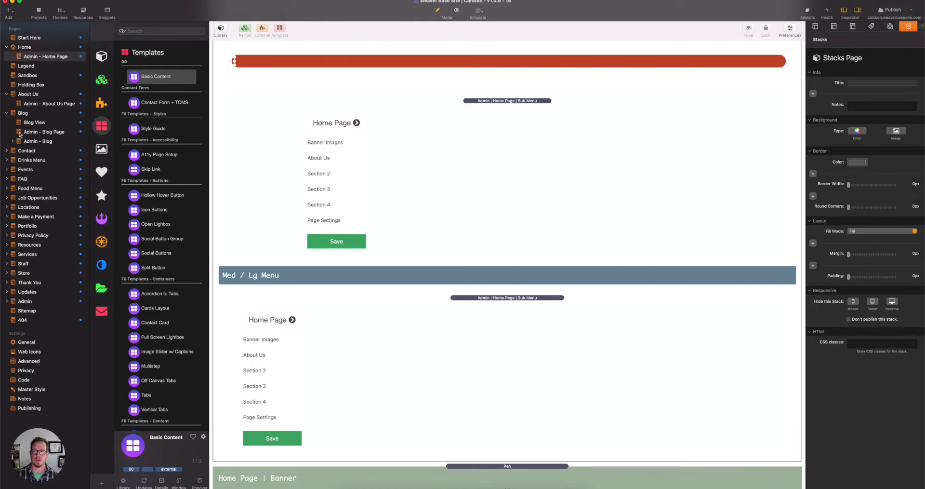
{"action": "scroll", "coordinate": [368, 160], "scroll_direction": "up", "scroll_amount": 5}
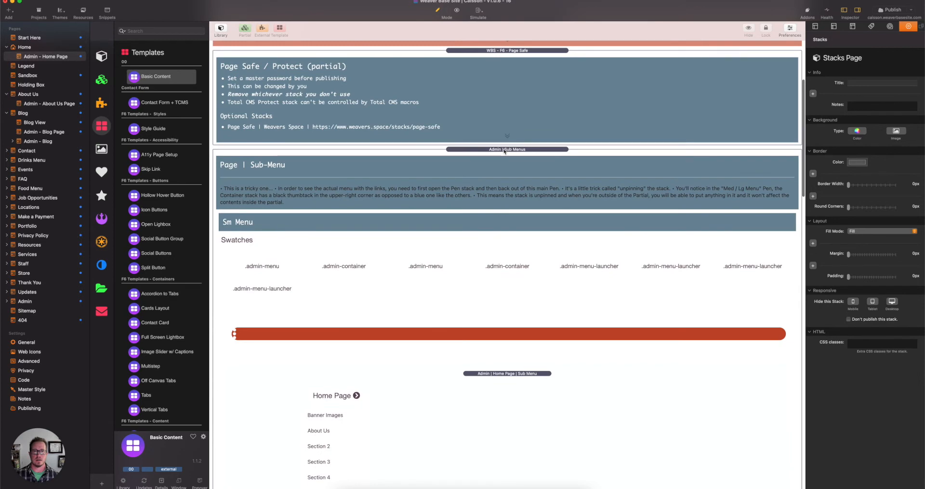
- Preview the Admin - Home Page's sub-menu, look at the Admin - About Us Page in edit mode, and return to Admin - Home Page
{"action": "key", "text": "super+r"}
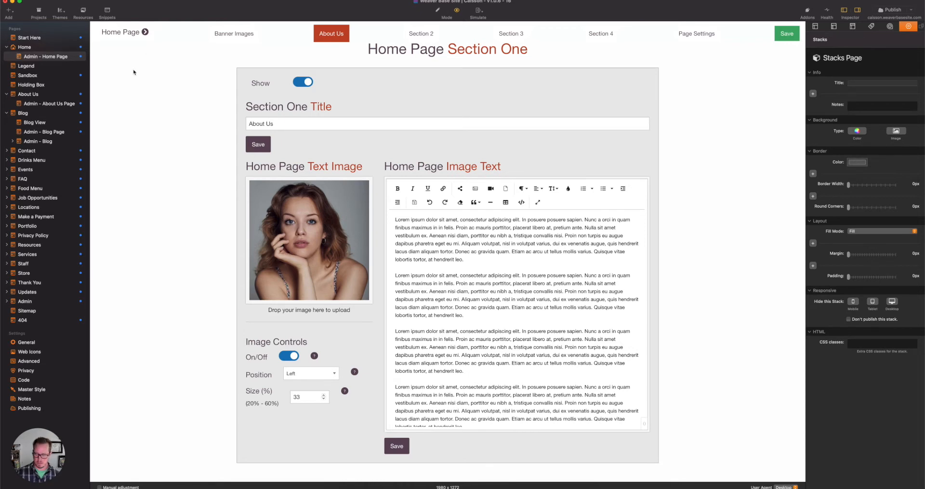
{"action": "key", "text": "super+r"}
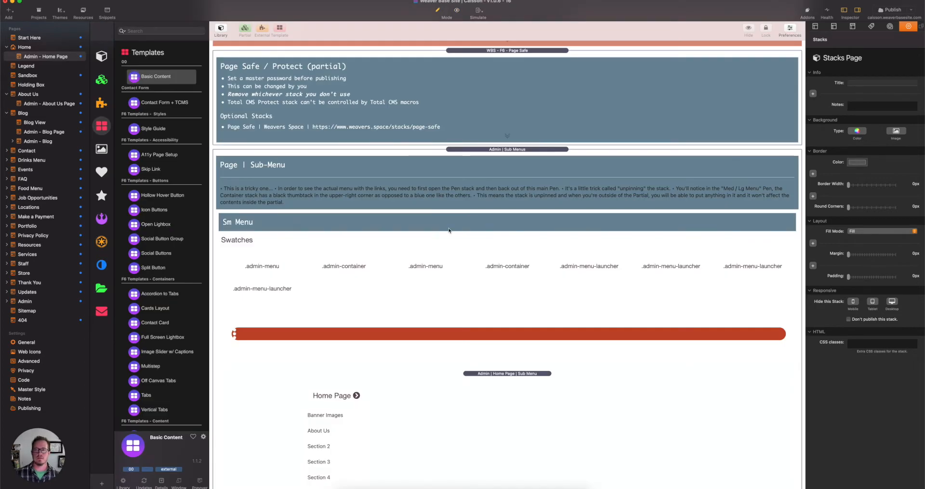
{"action": "left_click", "coordinate": [20, 106]}
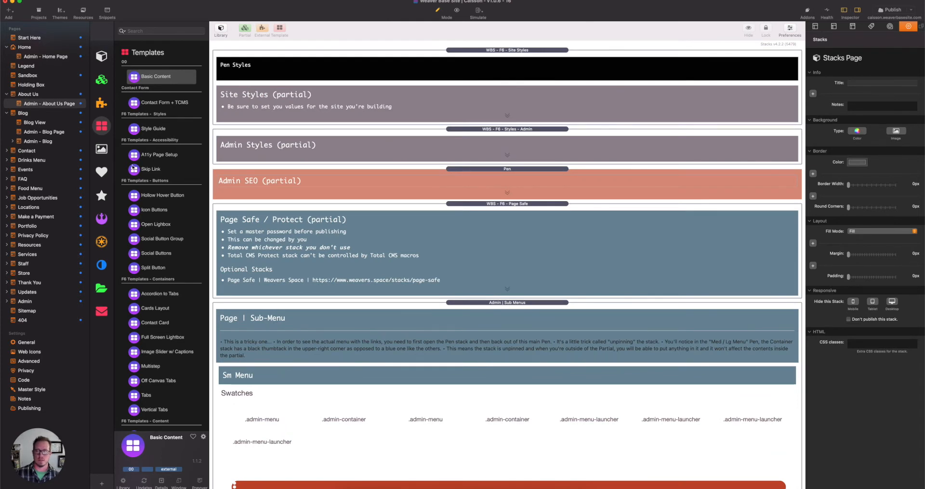
{"action": "left_click", "coordinate": [29, 56]}
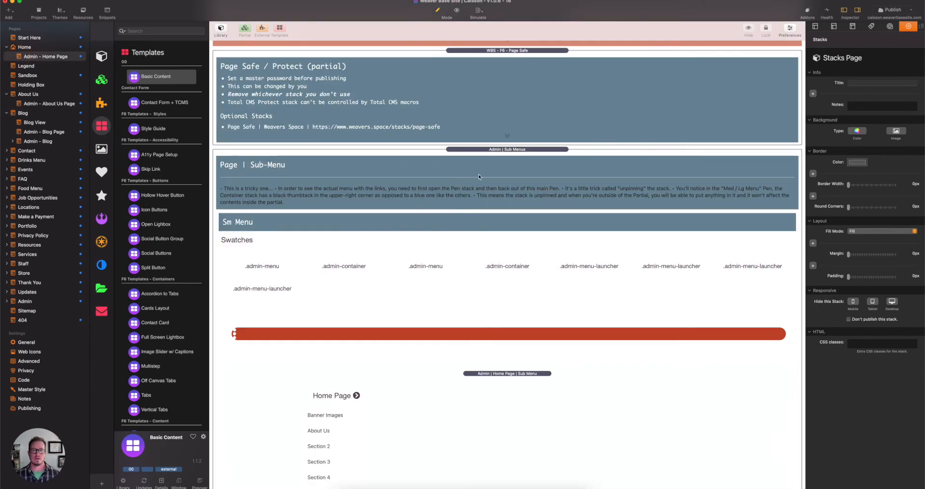
- Open the Admin | Sub Menus partial and collapse its Sm Menu pen
{"action": "scroll", "coordinate": [467, 177], "scroll_direction": "down", "scroll_amount": 2}
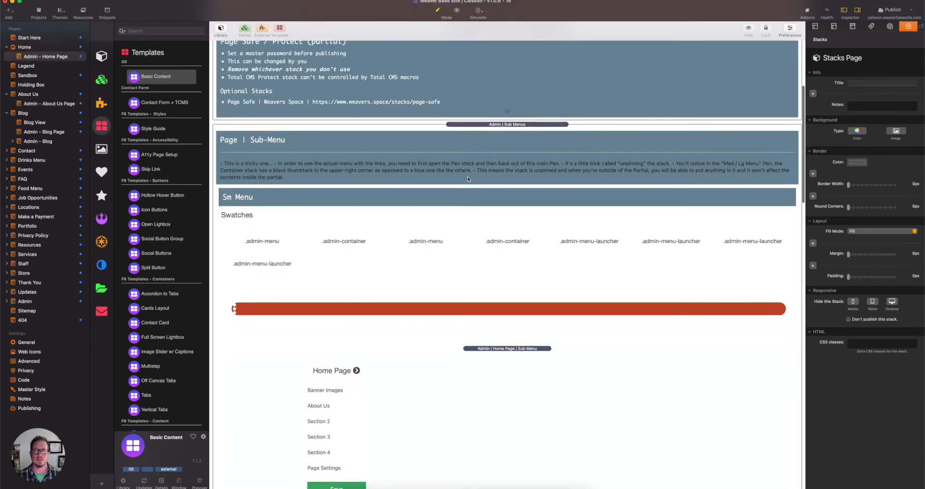
{"action": "double_click", "coordinate": [470, 127]}
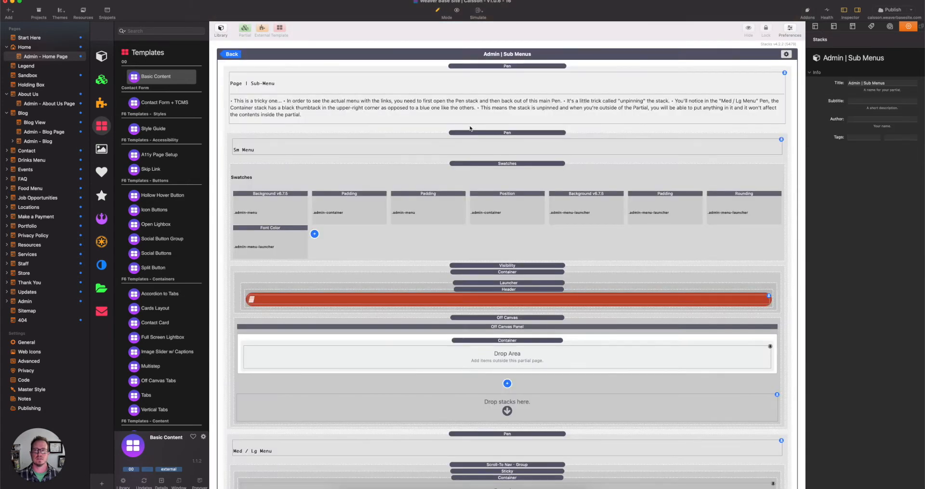
{"action": "scroll", "coordinate": [470, 128], "scroll_direction": "down", "scroll_amount": 2}
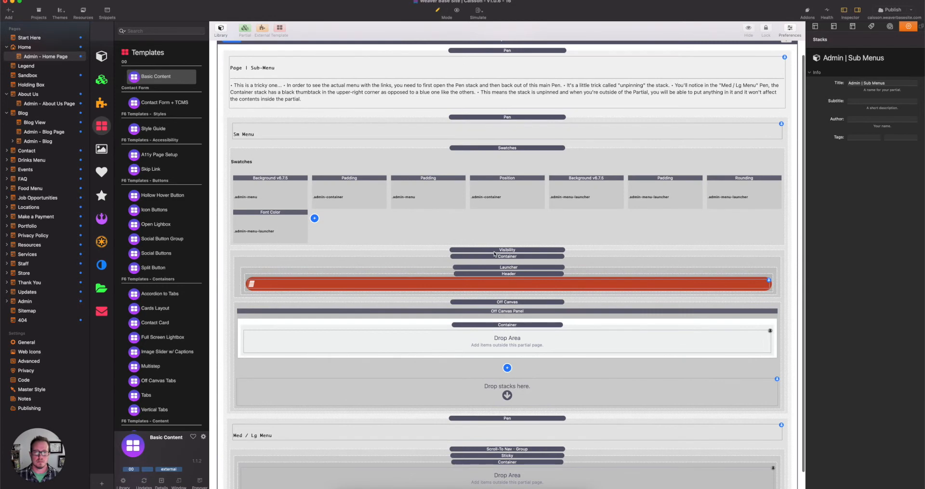
{"action": "scroll", "coordinate": [494, 267], "scroll_direction": "down", "scroll_amount": 1}
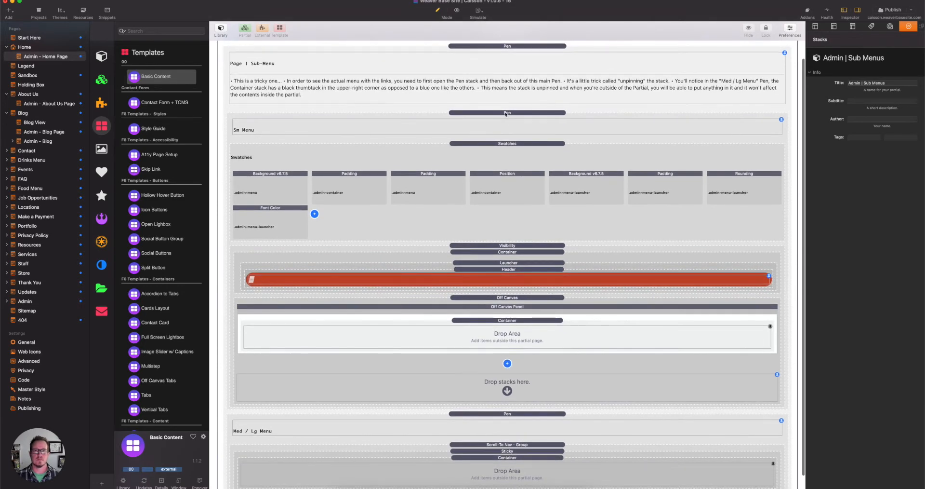
{"action": "left_click", "coordinate": [506, 114]}
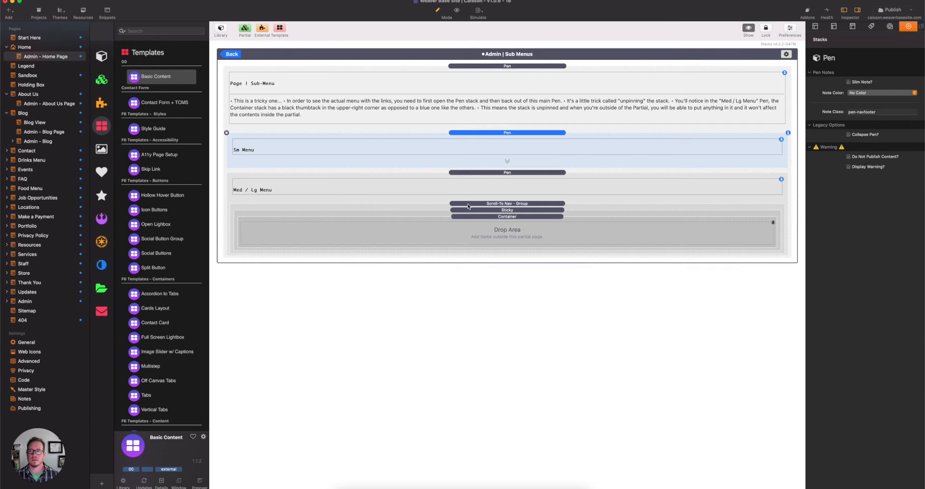
- Add a Swatches stack from the Weavers Space group directly above the Sm Menu pen
{"action": "left_click", "coordinate": [488, 217]}
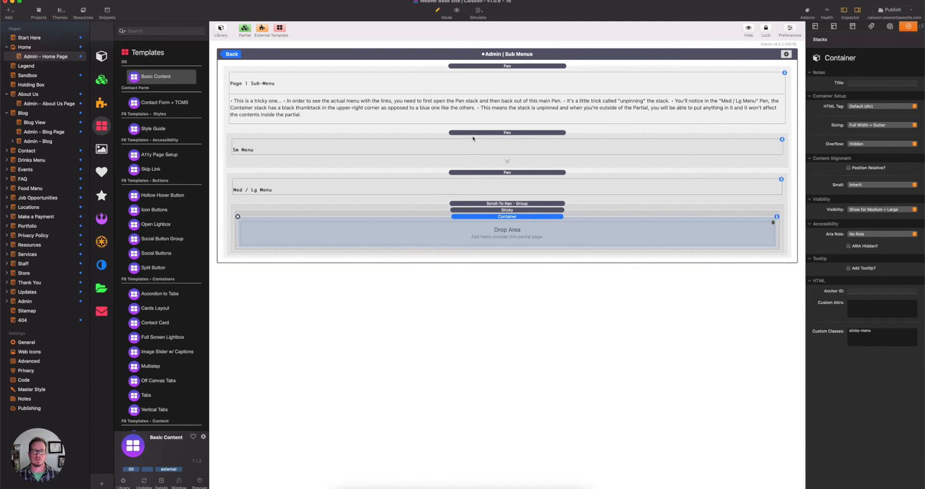
{"action": "left_click", "coordinate": [102, 218]}
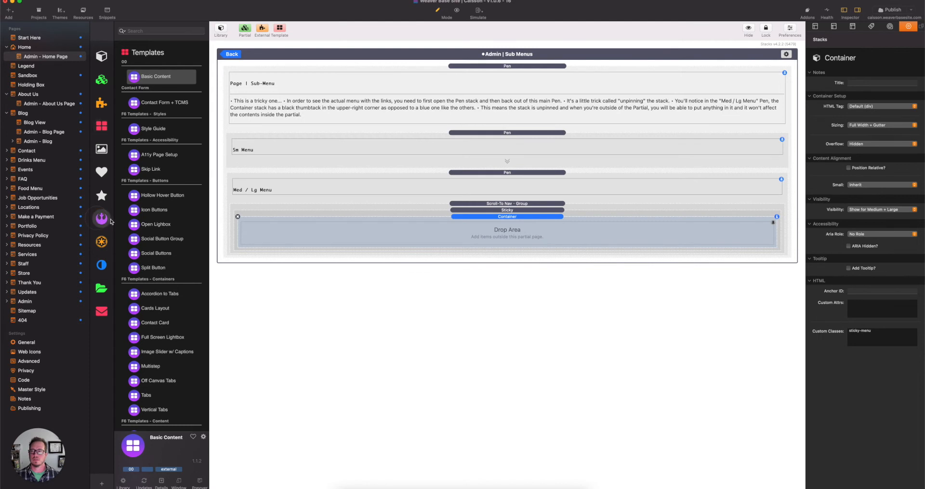
{"action": "left_click_drag", "start_coordinate": [134, 212], "coordinate": [398, 136]}
{"action": "left_click", "coordinate": [388, 281]}
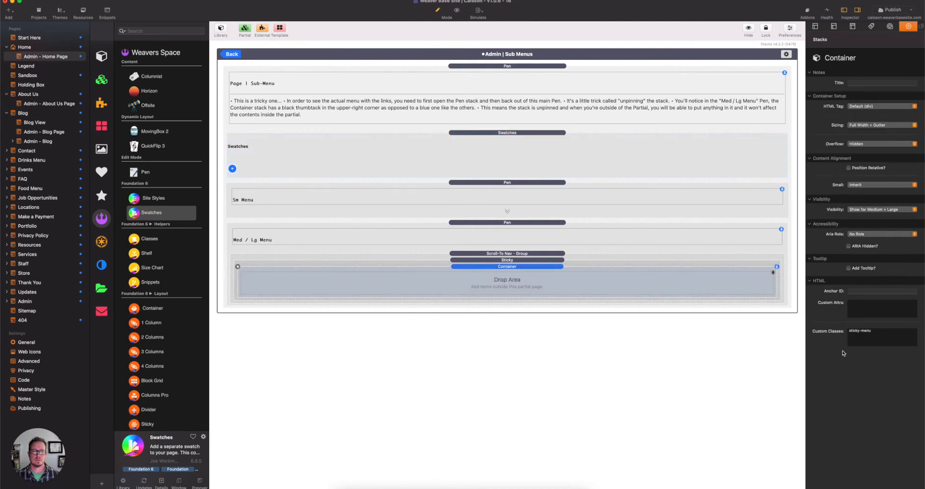
- Add a Background swatch to the new Swatches stack and target the Med / Lg Container's custom class, sticky-menu
{"action": "triple_click", "coordinate": [878, 335]}
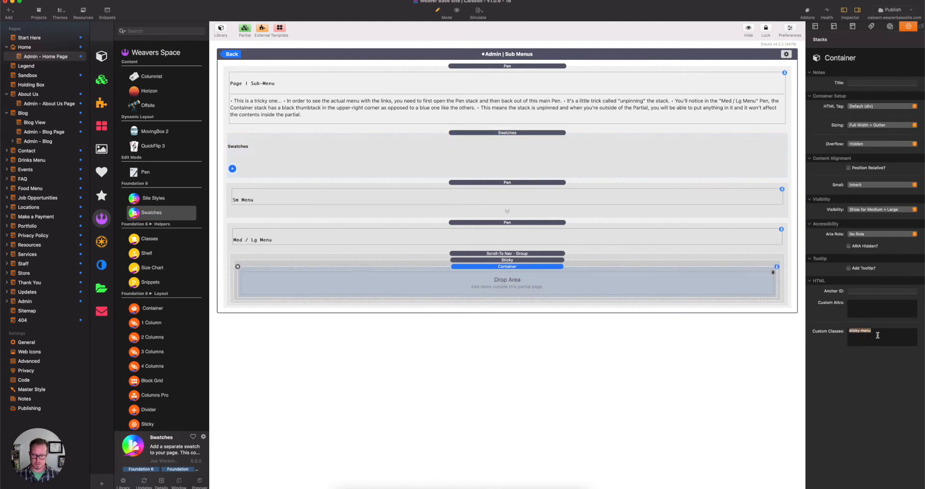
{"action": "left_click", "coordinate": [311, 167]}
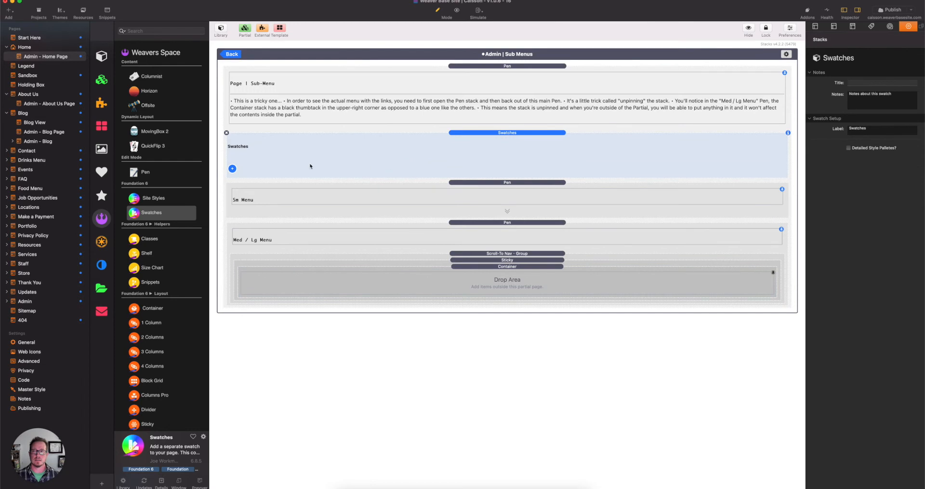
{"action": "left_click", "coordinate": [232, 169]}
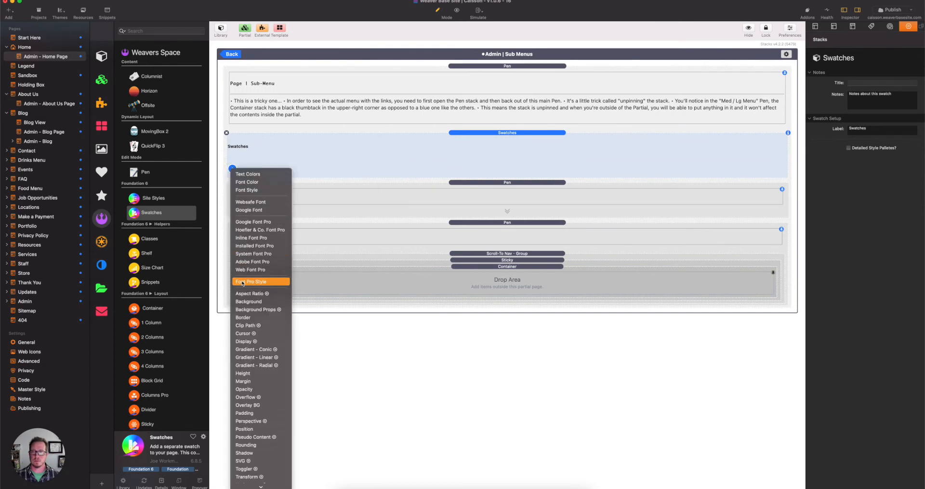
{"action": "left_click", "coordinate": [247, 301]}
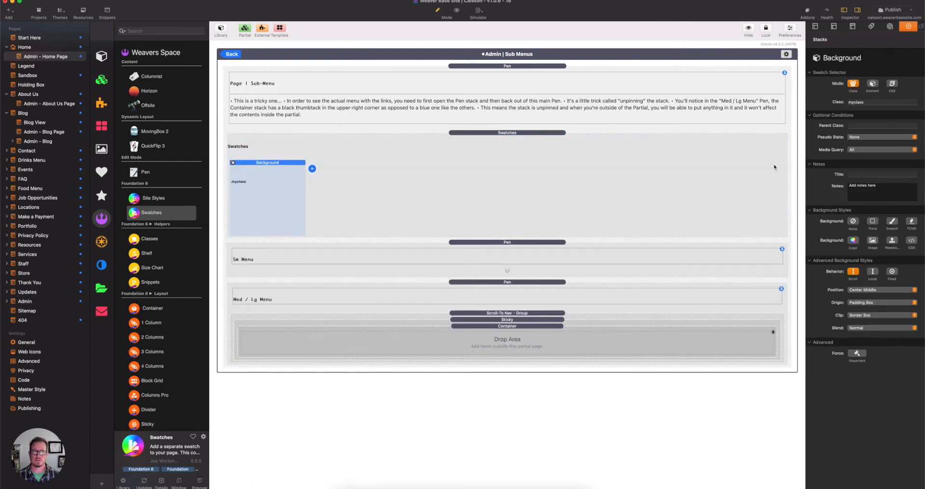
{"action": "double_click", "coordinate": [863, 102]}
{"action": "type", "text": "sticky-menu"}
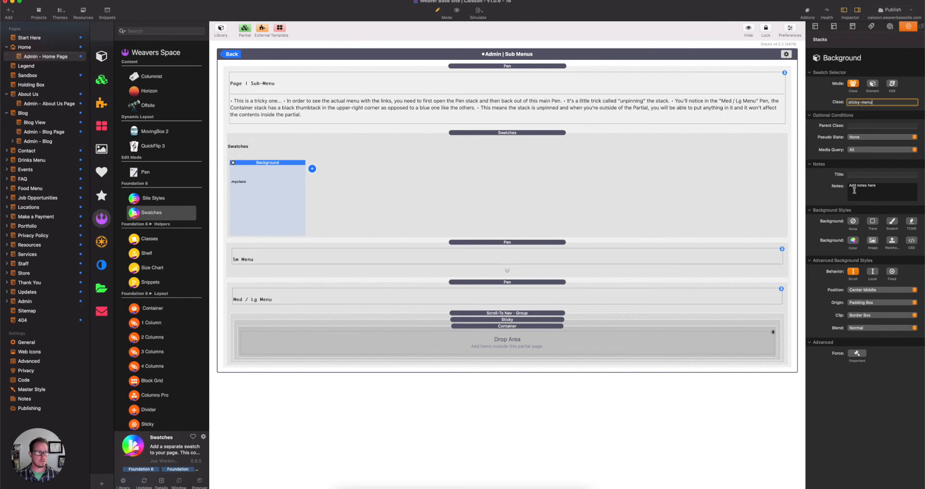
- Set the swatch's background to a Purple color and return to the admin page to check the Med / Lg Menu
{"action": "left_click", "coordinate": [853, 240]}
{"action": "left_click", "coordinate": [857, 265]}
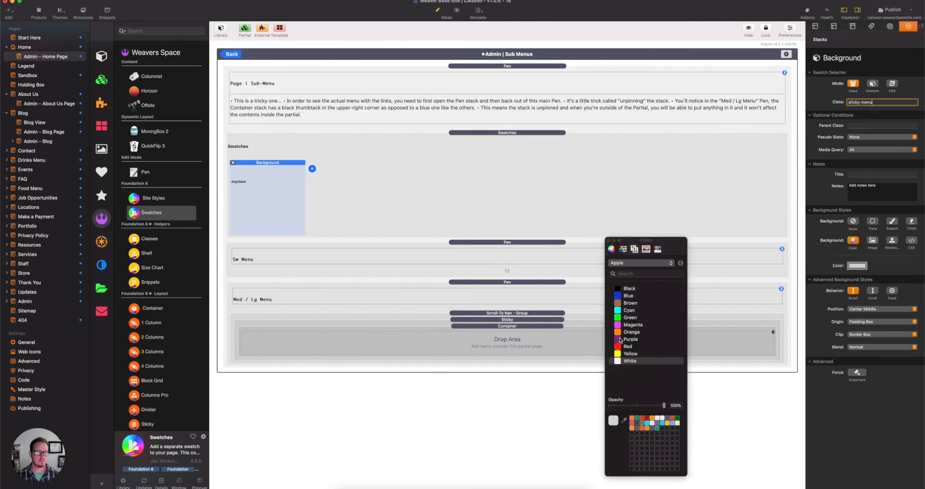
{"action": "left_click", "coordinate": [623, 338]}
{"action": "left_click", "coordinate": [608, 241]}
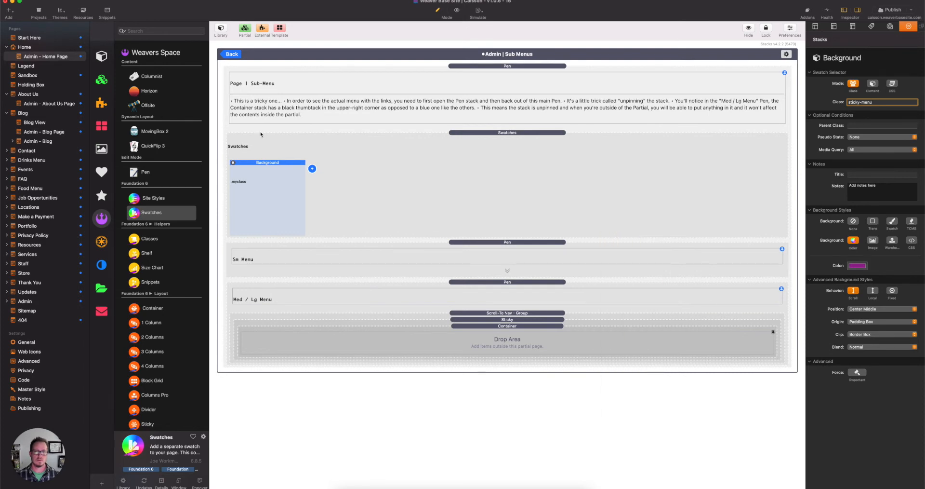
{"action": "left_click", "coordinate": [232, 54]}
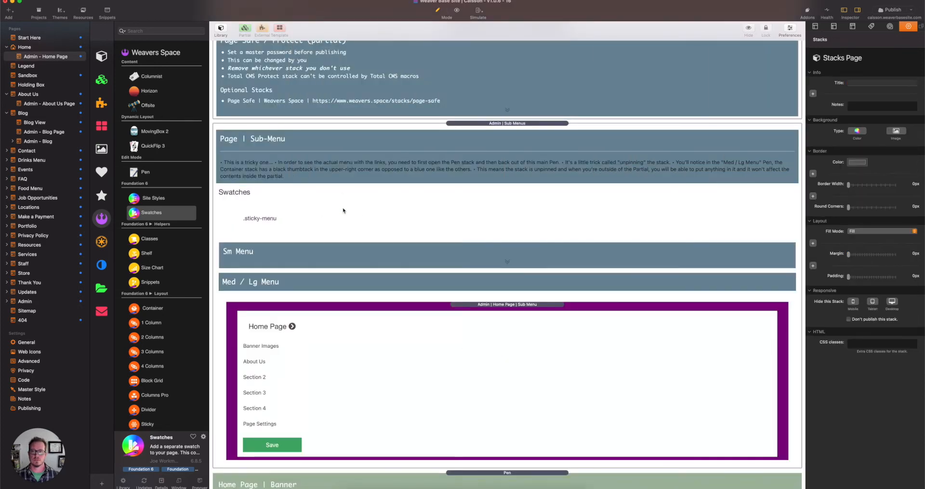
{"action": "scroll", "coordinate": [344, 210], "scroll_direction": "down", "scroll_amount": 2}
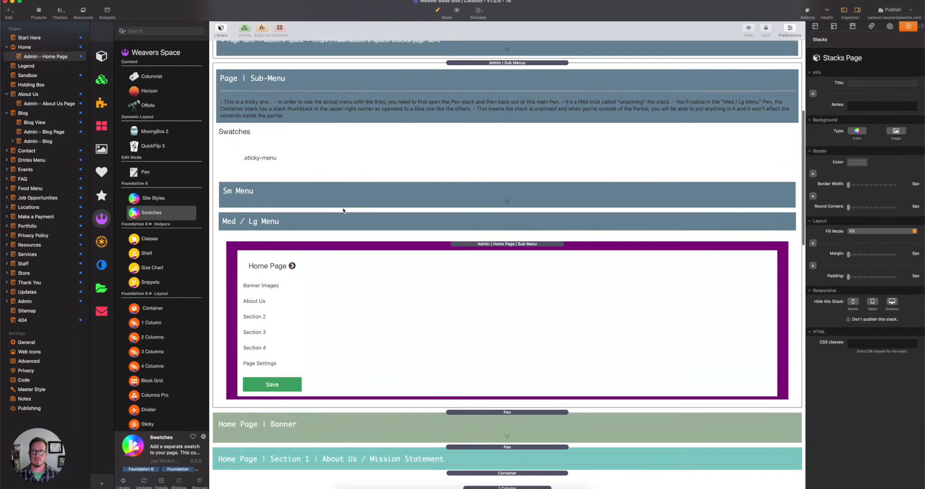
- Preview the purple sub-menu on the Home and About Us admin pages, and return the Home admin page to edit mode
{"action": "scroll", "coordinate": [344, 211], "scroll_direction": "down", "scroll_amount": 2}
{"action": "key", "text": "super+r"}
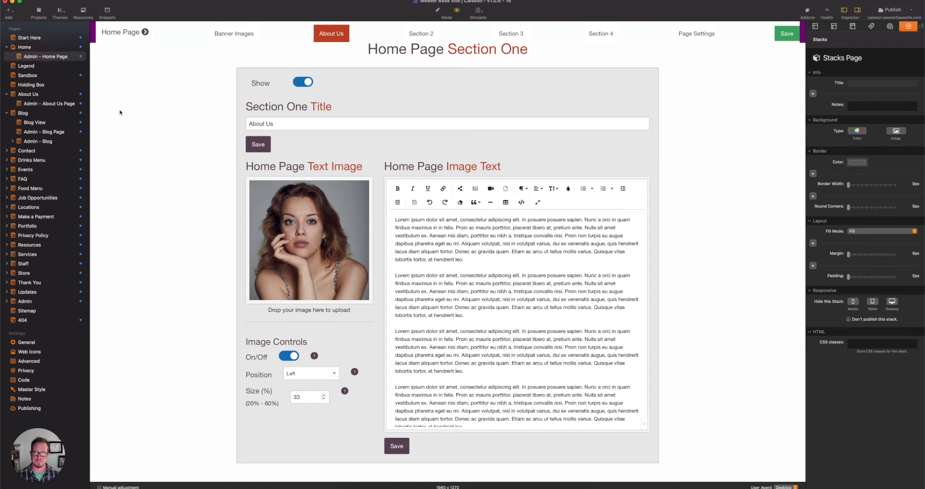
{"action": "left_click", "coordinate": [21, 104]}
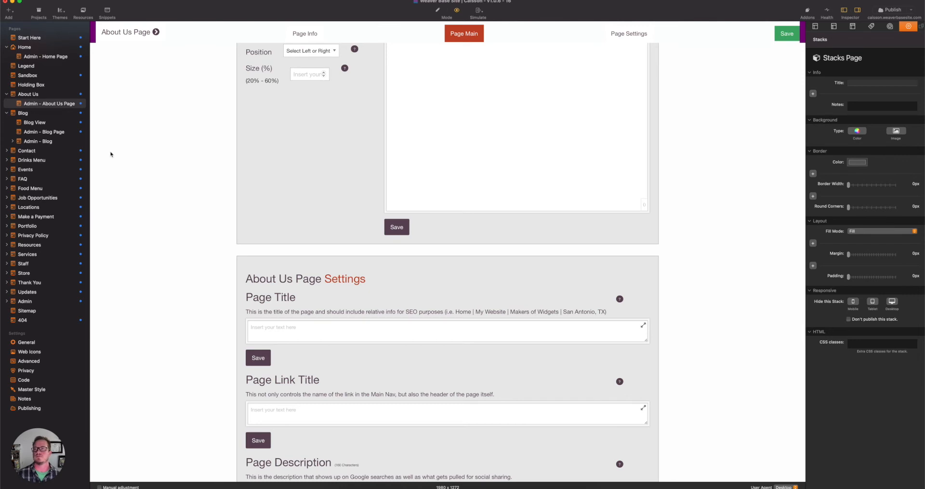
{"action": "left_click", "coordinate": [21, 57]}
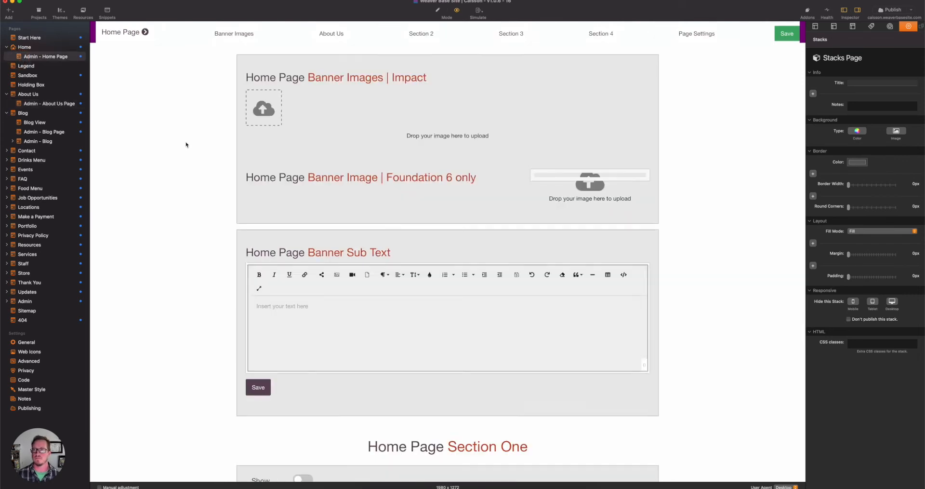
{"action": "key", "text": "super+r"}
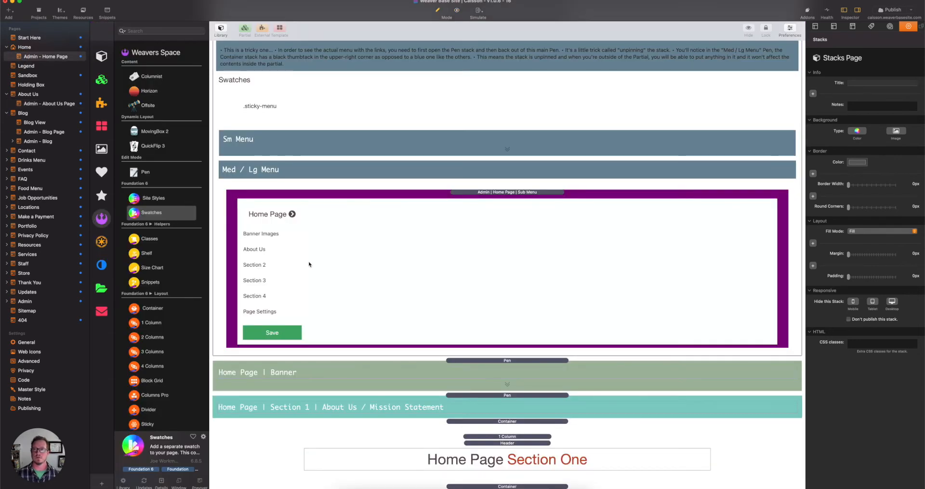
- Review the unpinned container inside the Admin | Sub Menus partial, and select the Home Page sub-menu on the admin page
{"action": "double_click", "coordinate": [424, 129]}
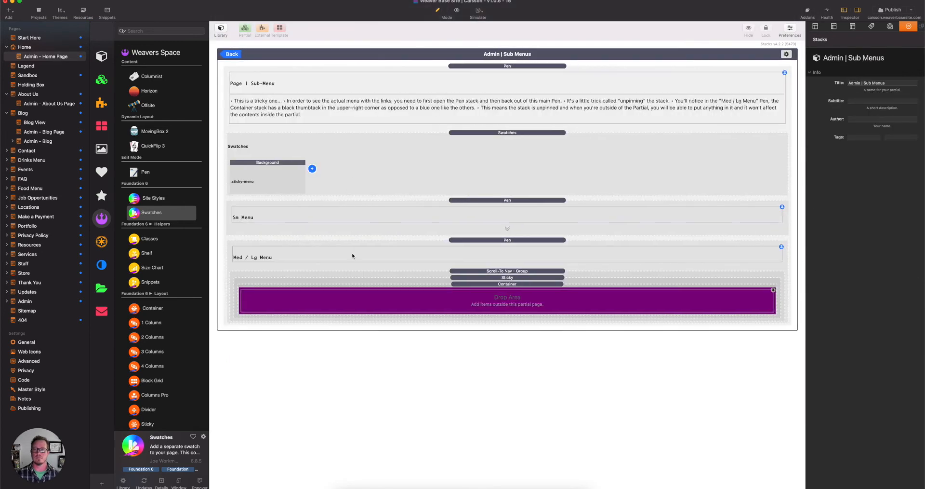
{"action": "left_click", "coordinate": [231, 55]}
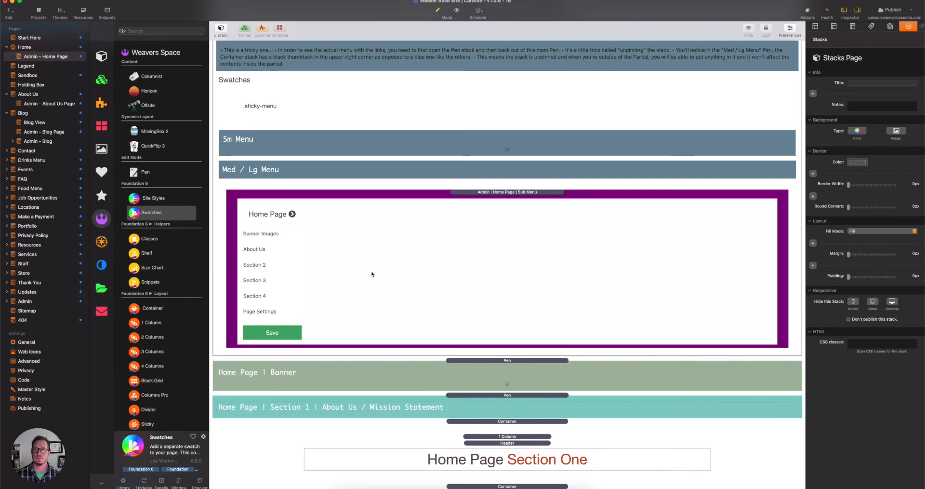
{"action": "left_click", "coordinate": [480, 229]}
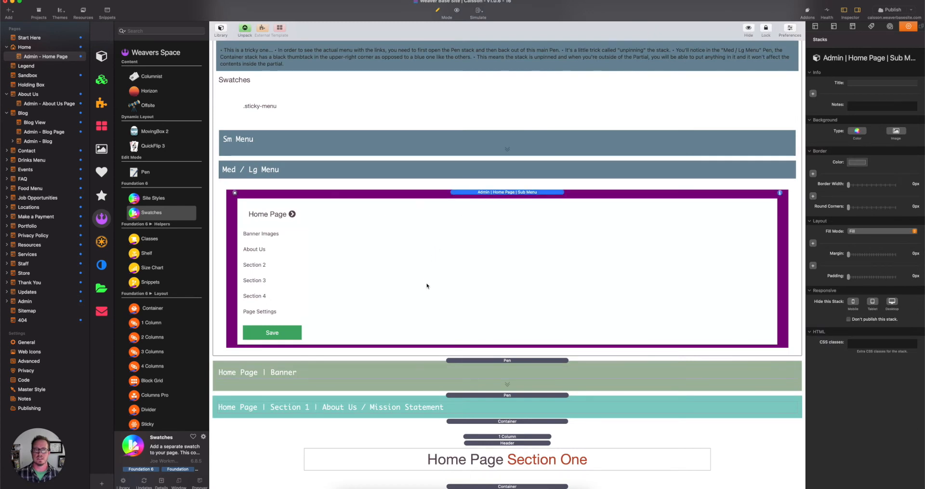
- Delete the Swatches stack from the Admin | Sub Menus partial
{"action": "double_click", "coordinate": [257, 108]}
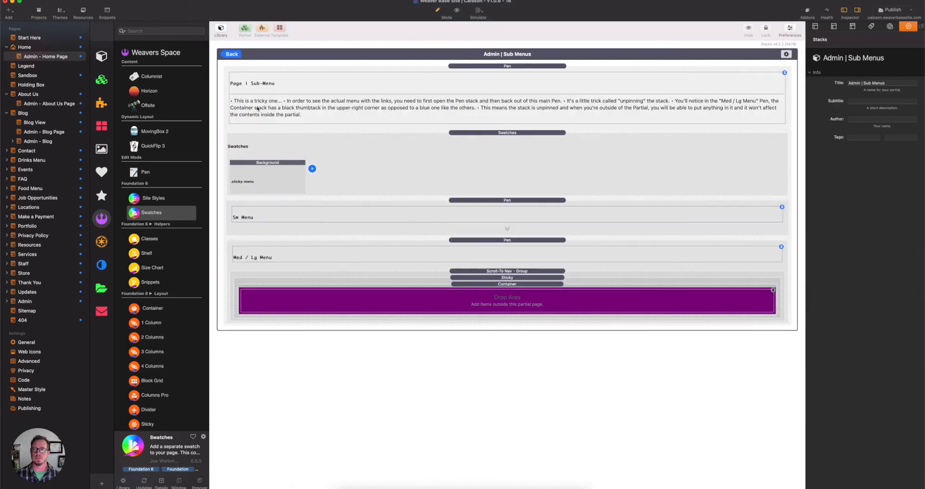
{"action": "left_click", "coordinate": [275, 163]}
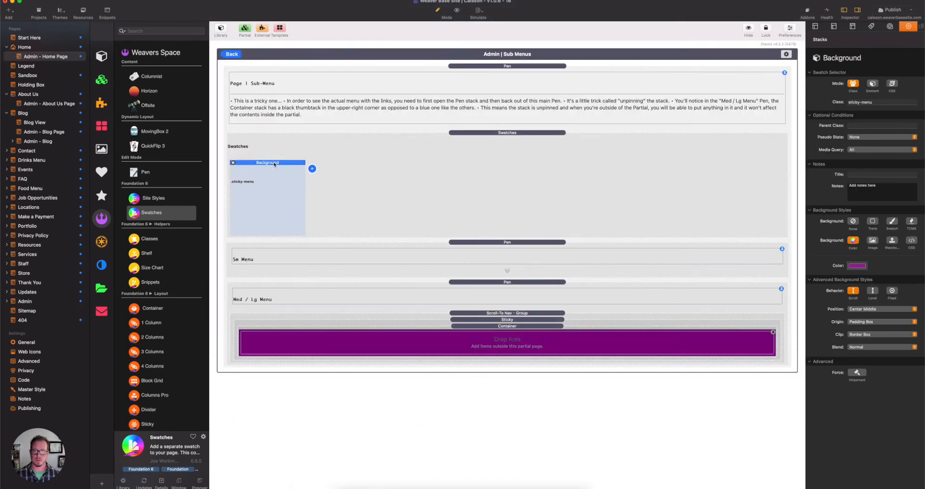
{"action": "left_click", "coordinate": [353, 162]}
{"action": "key", "text": "Delete"}
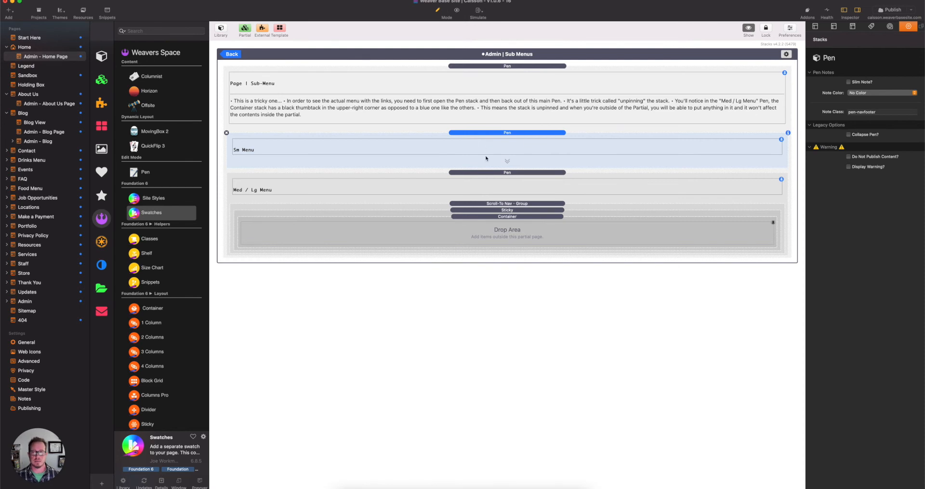
- Collapse the Med / Lg Menu pen and the main Page | Sub-Menu pen, and return to the Home admin page
{"action": "left_click", "coordinate": [496, 172]}
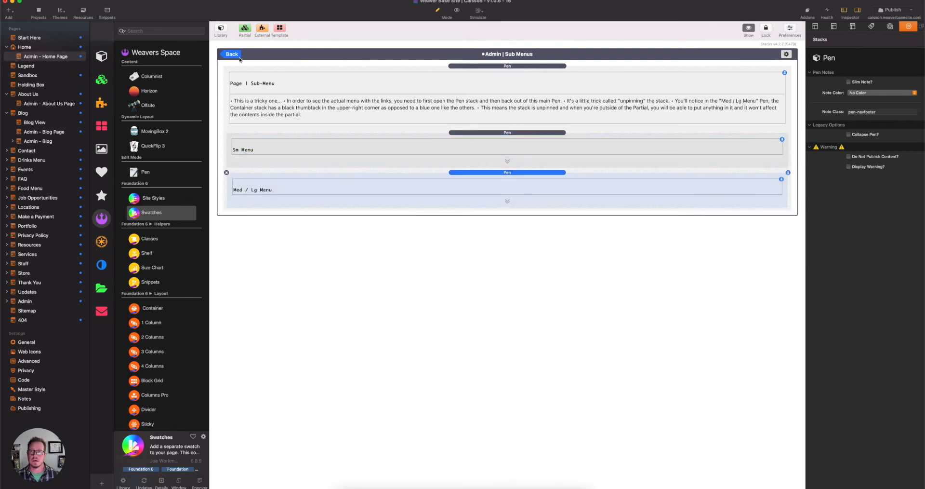
{"action": "left_click", "coordinate": [456, 66]}
{"action": "left_click", "coordinate": [232, 54]}
{"action": "scroll", "coordinate": [321, 225], "scroll_direction": "down", "scroll_amount": 5}
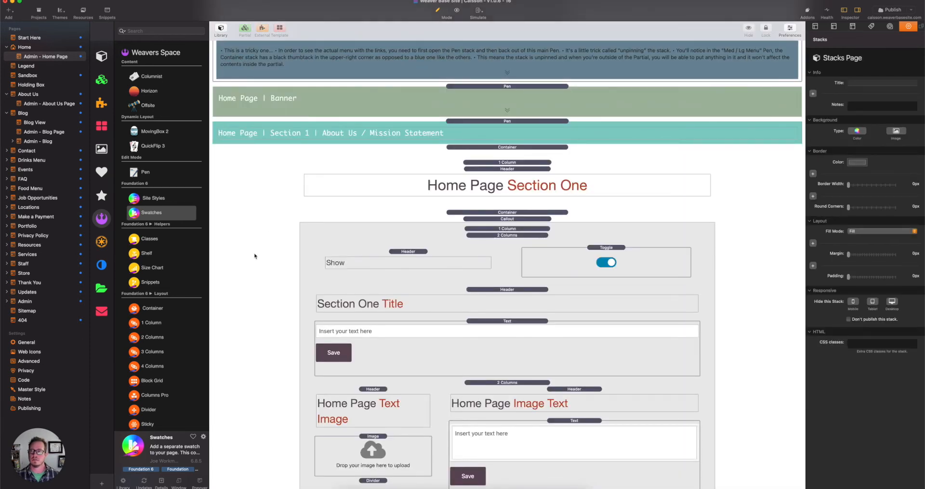
- Open the Admin - Settings page and look through its pens, from Site Settings to Site Components
{"action": "left_click", "coordinate": [8, 301]}
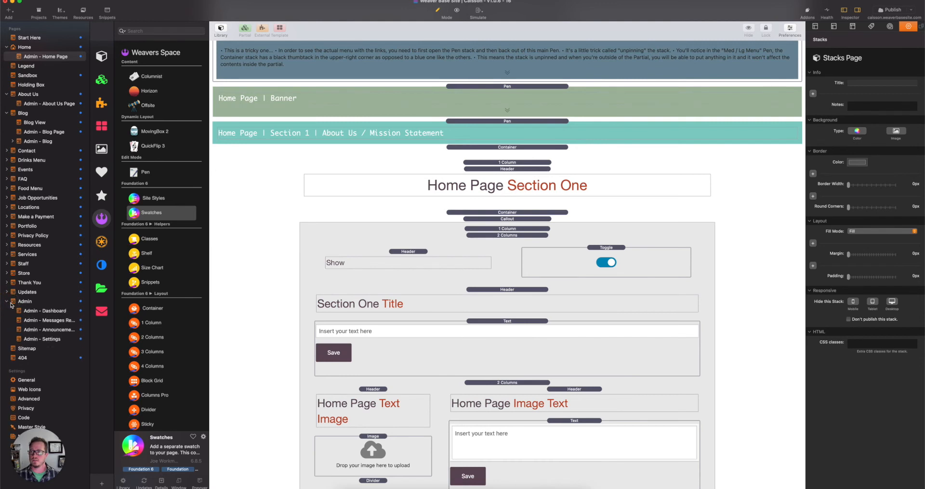
{"action": "left_click", "coordinate": [26, 338]}
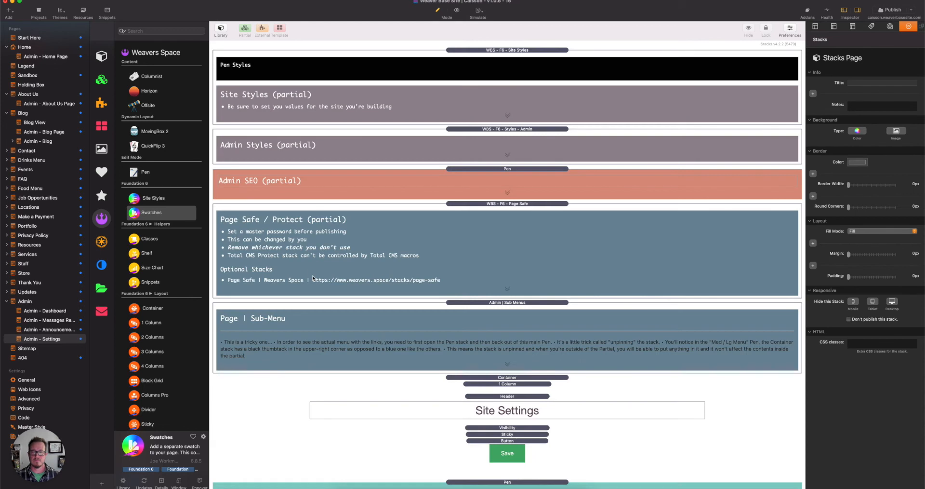
{"action": "scroll", "coordinate": [313, 278], "scroll_direction": "down", "scroll_amount": 10}
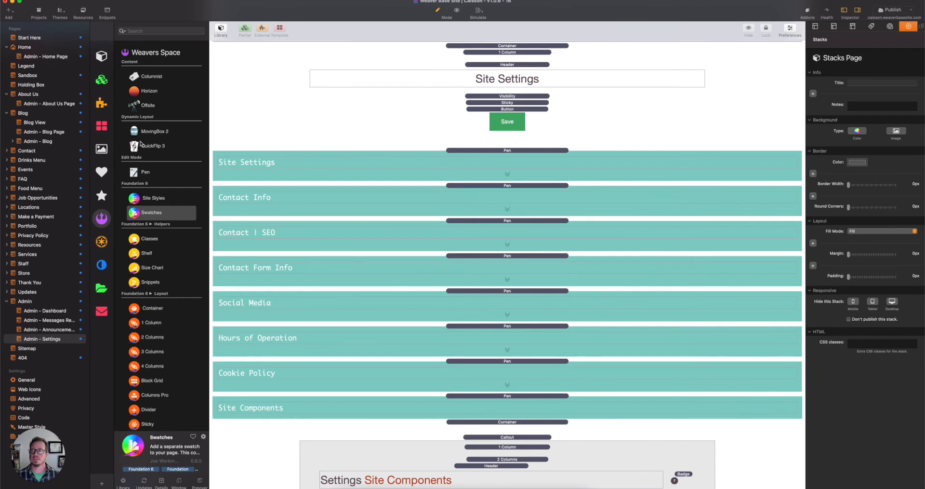
- Return to Admin - Home Page and expand the Home Page | Settings pen
{"action": "left_click", "coordinate": [36, 56]}
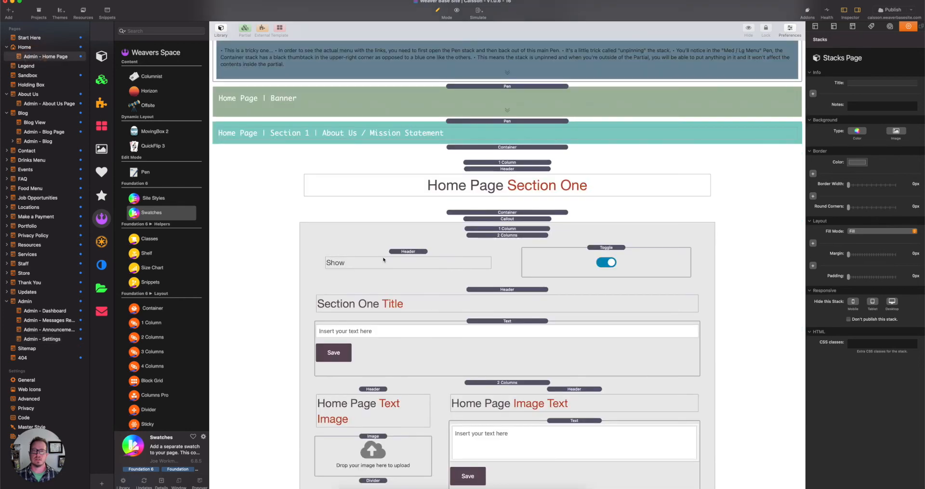
{"action": "scroll", "coordinate": [383, 260], "scroll_direction": "down", "scroll_amount": 1}
{"action": "scroll", "coordinate": [384, 259], "scroll_direction": "down", "scroll_amount": 15}
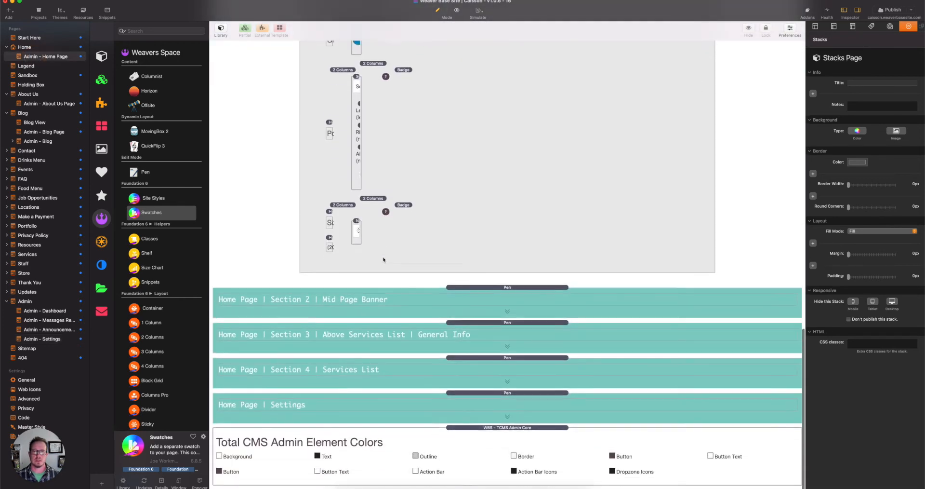
{"action": "left_click", "coordinate": [468, 396]}
{"action": "scroll", "coordinate": [468, 395], "scroll_direction": "down", "scroll_amount": 8}
{"action": "scroll", "coordinate": [468, 396], "scroll_direction": "up", "scroll_amount": 3}
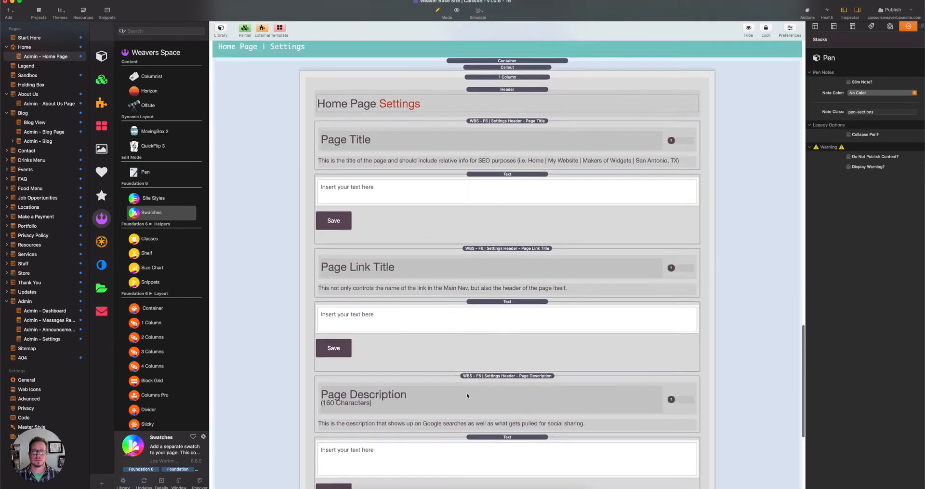
{"action": "scroll", "coordinate": [467, 395], "scroll_direction": "up", "scroll_amount": 1}
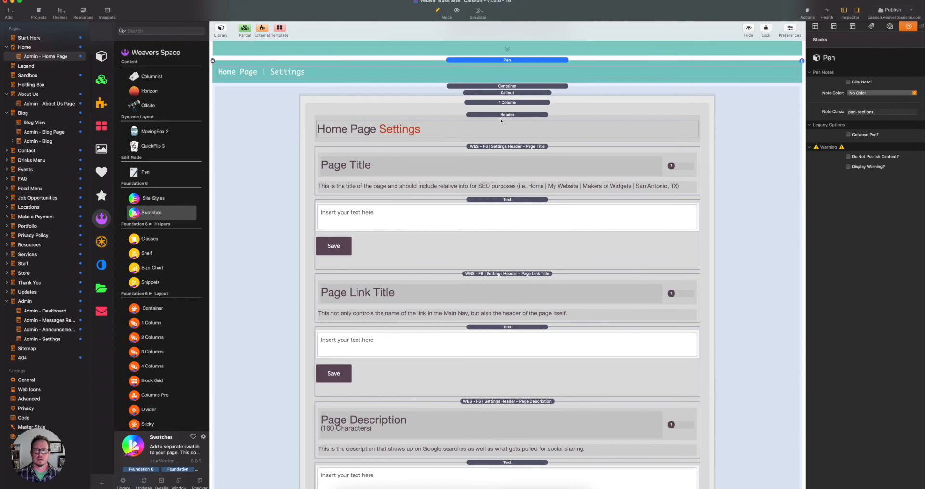
- Add an unpinned 1 Column stack below the description in the Settings Header - Page Title partial, and return to the page
{"action": "left_click", "coordinate": [504, 104]}
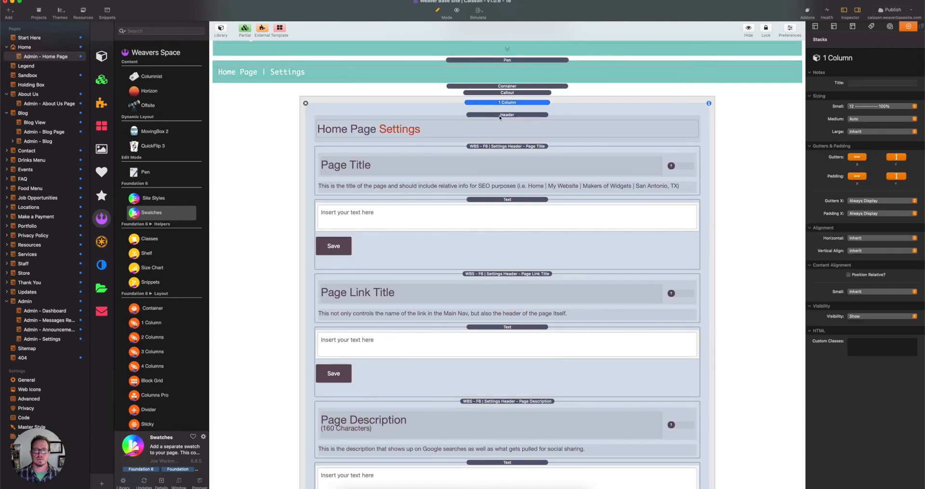
{"action": "left_click", "coordinate": [499, 121]}
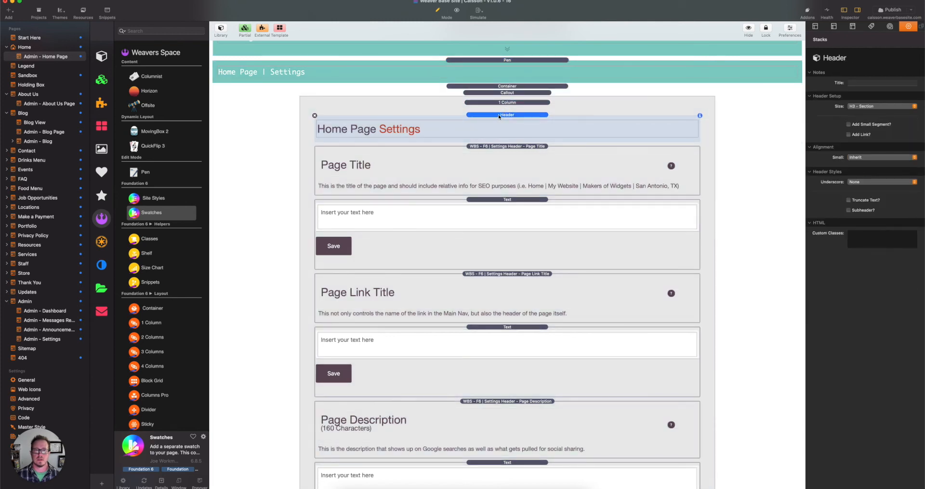
{"action": "double_click", "coordinate": [493, 147]}
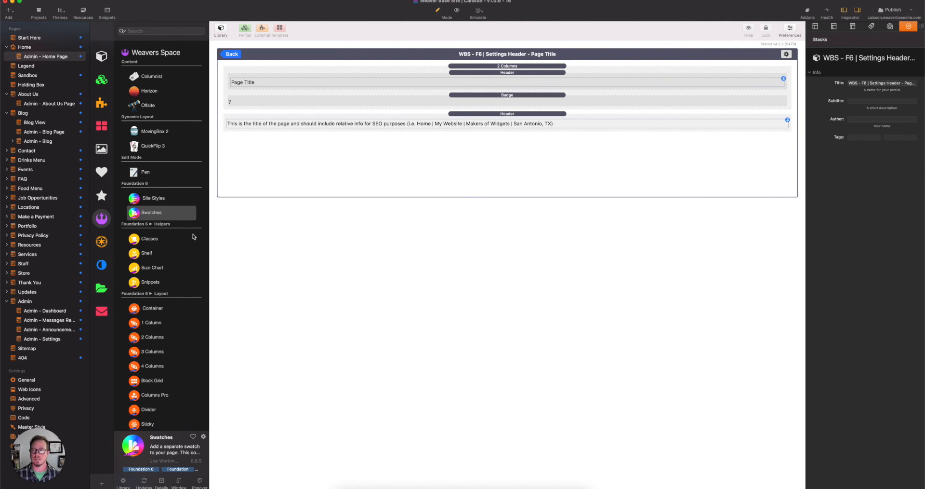
{"action": "left_click_drag", "start_coordinate": [135, 328], "coordinate": [398, 153]}
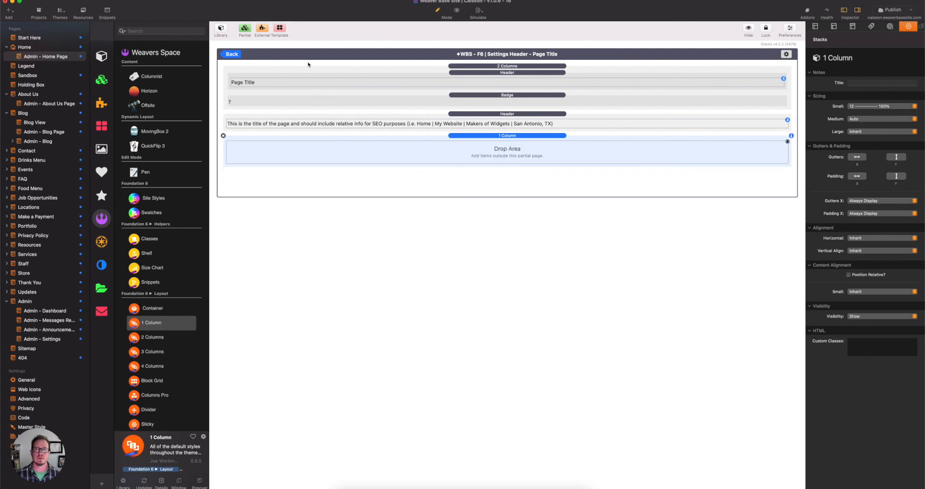
{"action": "left_click", "coordinate": [233, 54]}
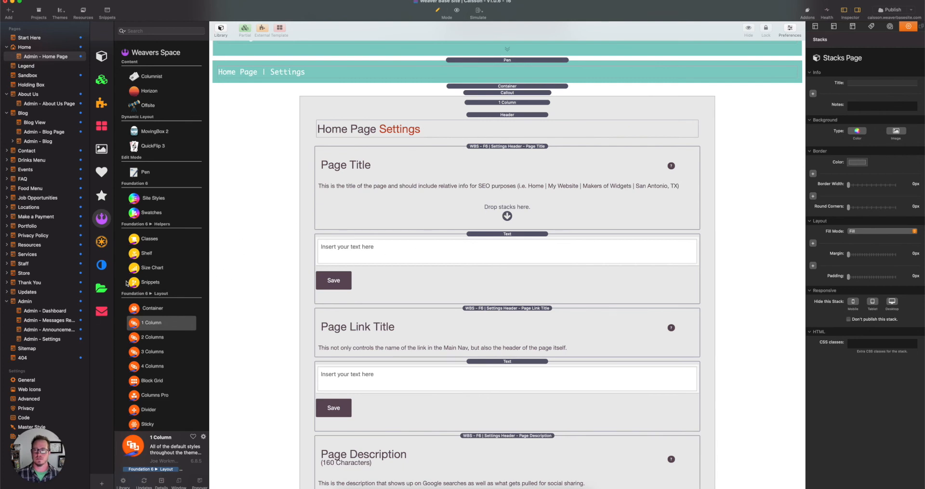
- Open Admin - About Us Page and expand the About Us Page | Settings pen to show the Page Title partial
{"action": "left_click", "coordinate": [19, 107]}
{"action": "scroll", "coordinate": [422, 308], "scroll_direction": "down", "scroll_amount": 3}
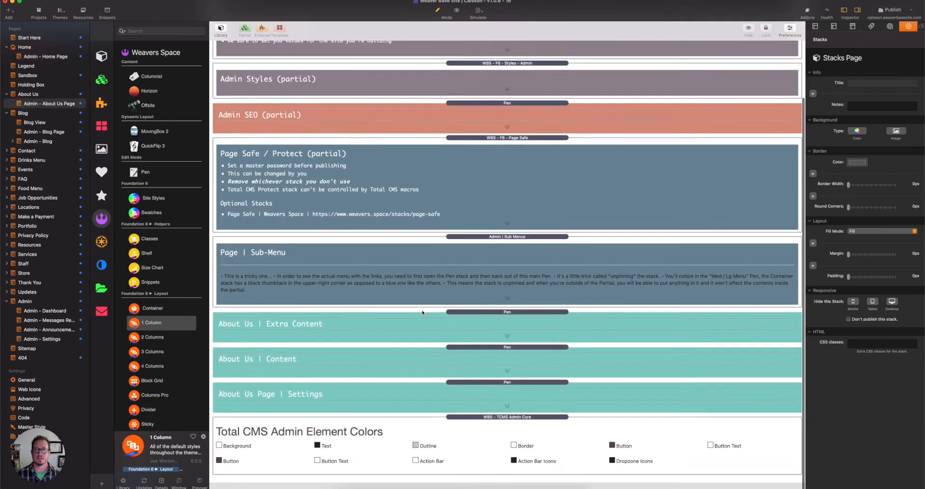
{"action": "double_click", "coordinate": [501, 393]}
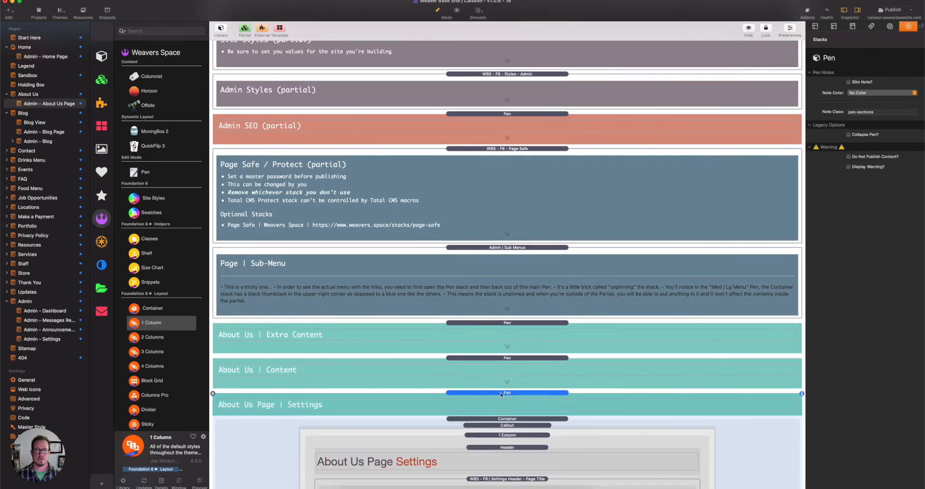
{"action": "scroll", "coordinate": [501, 230], "scroll_direction": "up", "scroll_amount": 2}
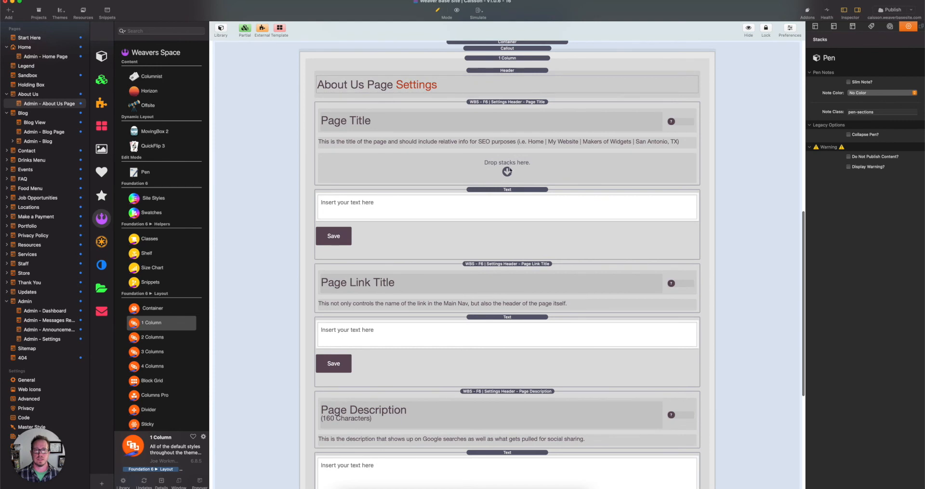
- Place the Basic Content template in the Page Title partial's unpinned column, and check the same partial on Admin - Home Page
{"action": "left_click", "coordinate": [102, 127]}
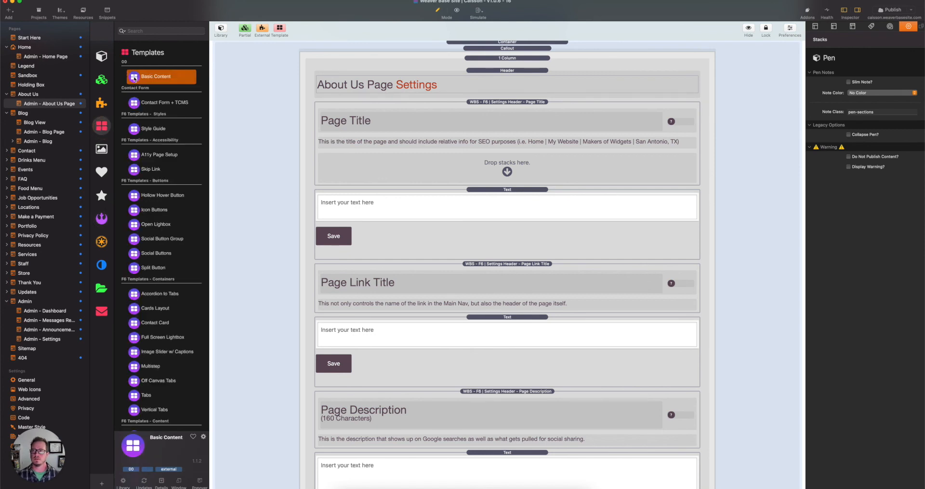
{"action": "left_click_drag", "start_coordinate": [135, 78], "coordinate": [503, 176]}
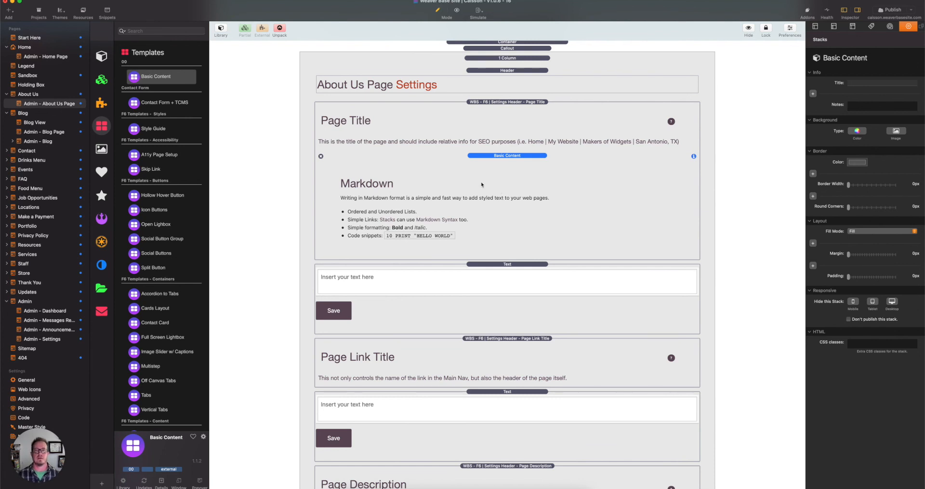
{"action": "left_click", "coordinate": [23, 59]}
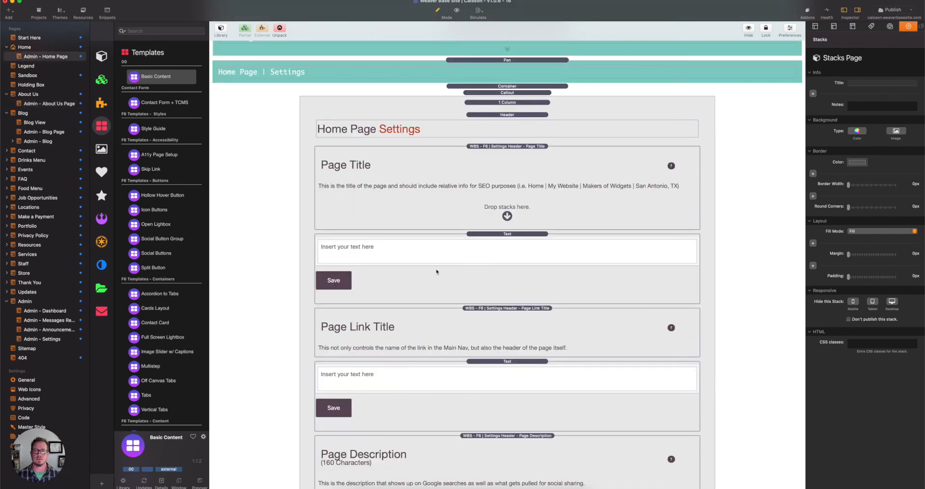